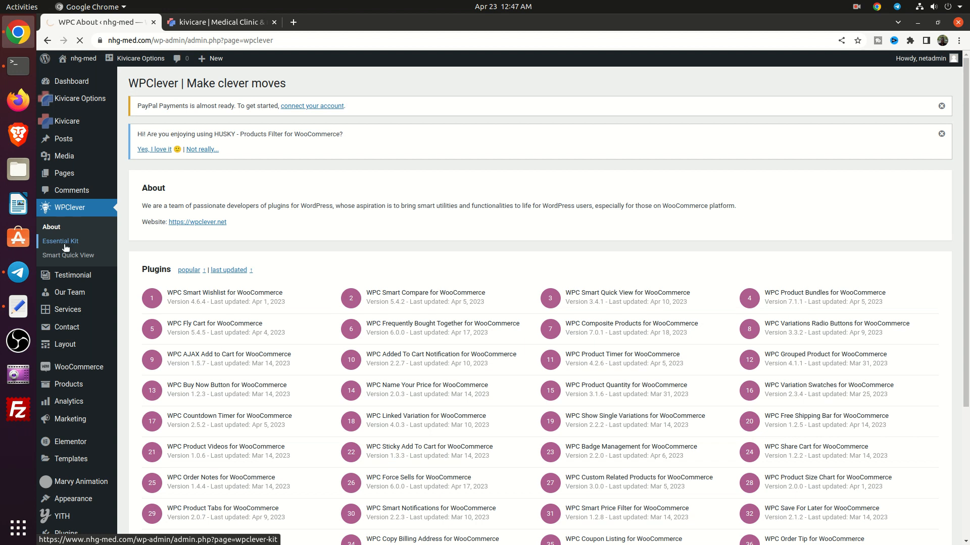
Step: View the WPClever Essential Kit plugin page
{"action": "left_click", "coordinate": [60, 241]}
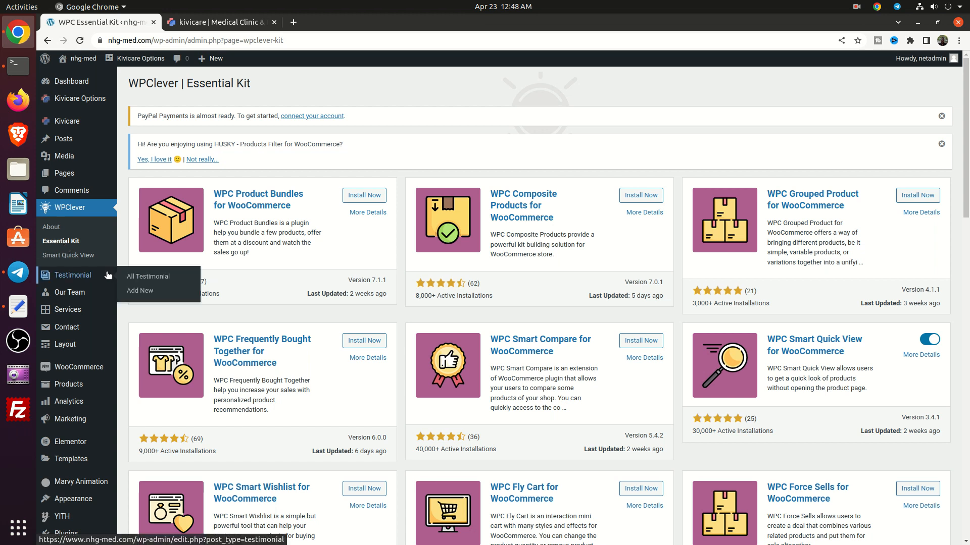
Step: Move all testimonials to the Trash with a bulk action
{"action": "left_click", "coordinate": [90, 279]}
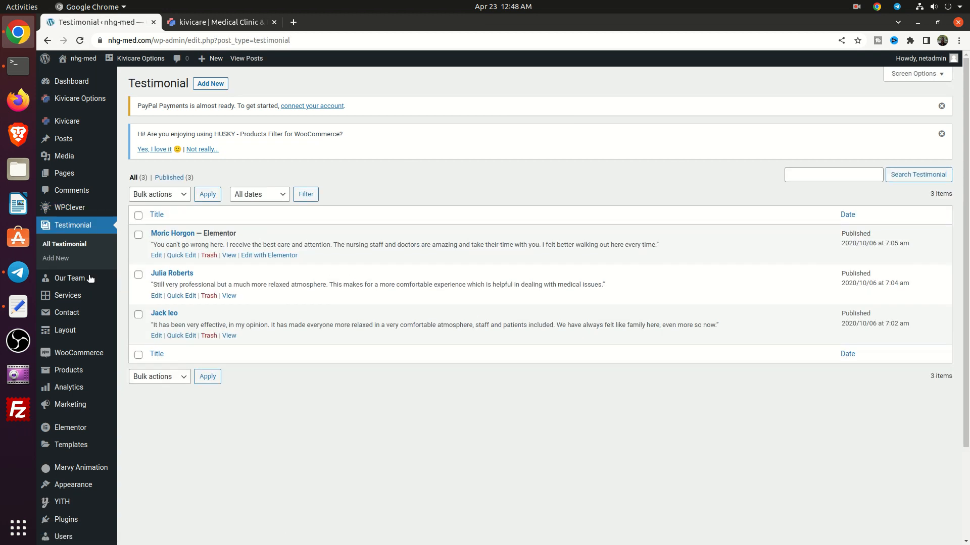
{"action": "left_click", "coordinate": [139, 216]}
{"action": "left_click", "coordinate": [158, 198]}
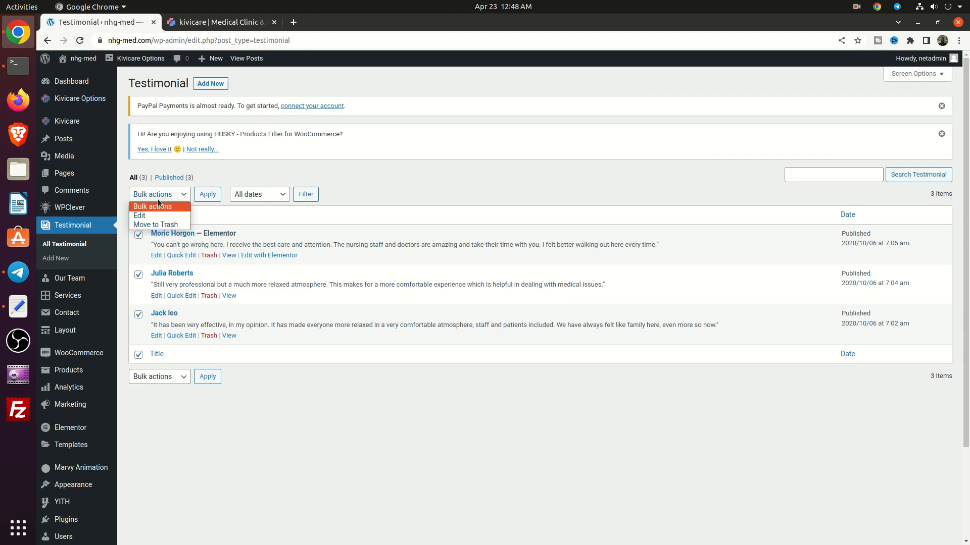
{"action": "left_click", "coordinate": [154, 226]}
{"action": "left_click", "coordinate": [208, 195]}
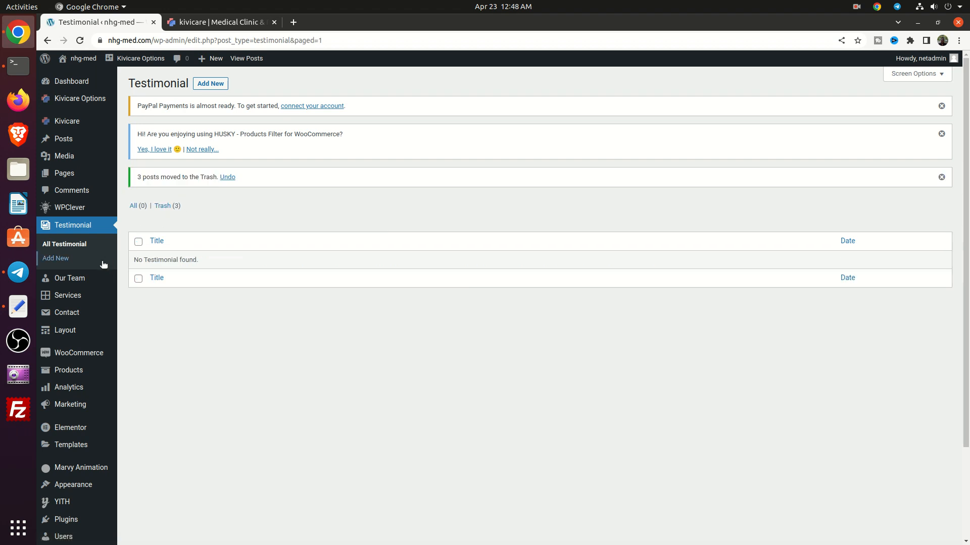
Step: Move all team members under Our Team to the Trash with a bulk action
{"action": "left_click", "coordinate": [84, 285]}
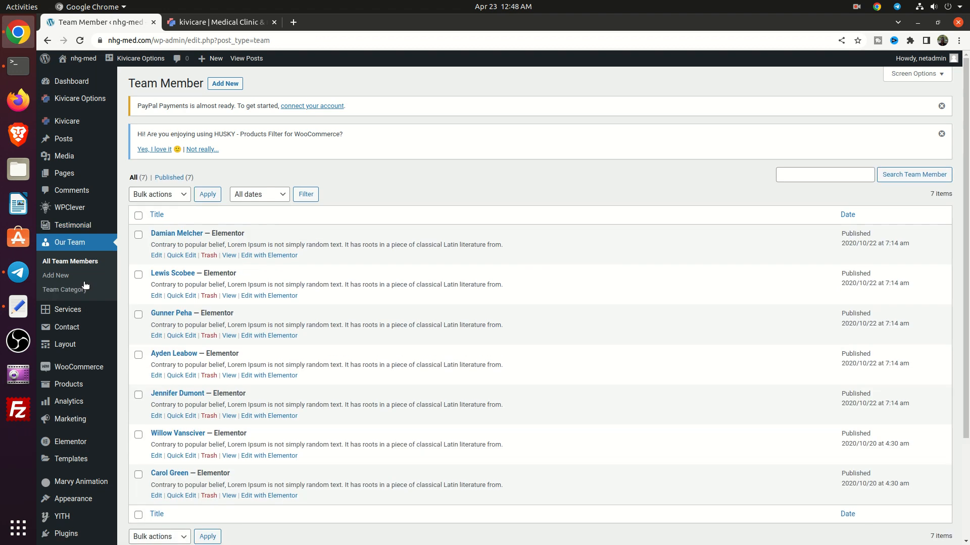
{"action": "left_click", "coordinate": [143, 216]}
{"action": "left_click", "coordinate": [174, 195]}
{"action": "left_click", "coordinate": [152, 223]}
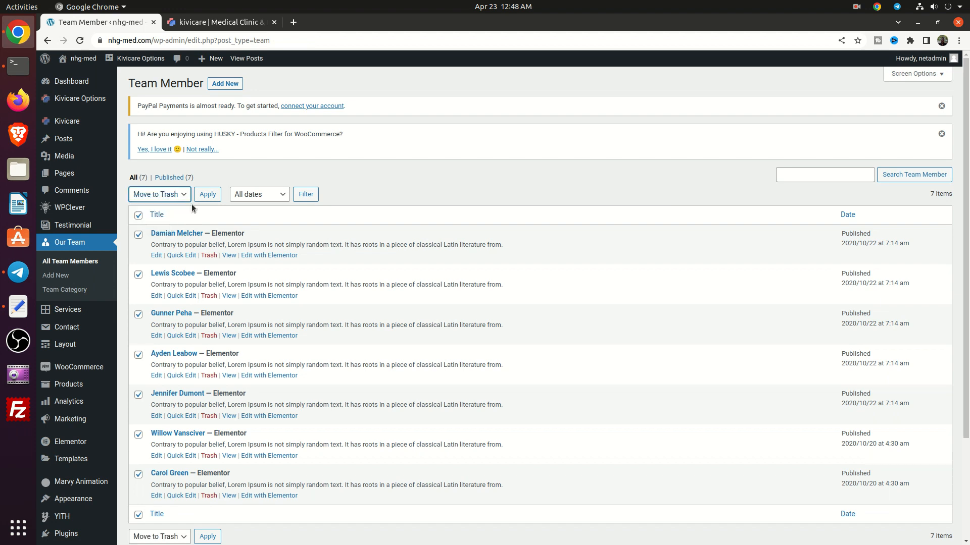
{"action": "left_click", "coordinate": [203, 197]}
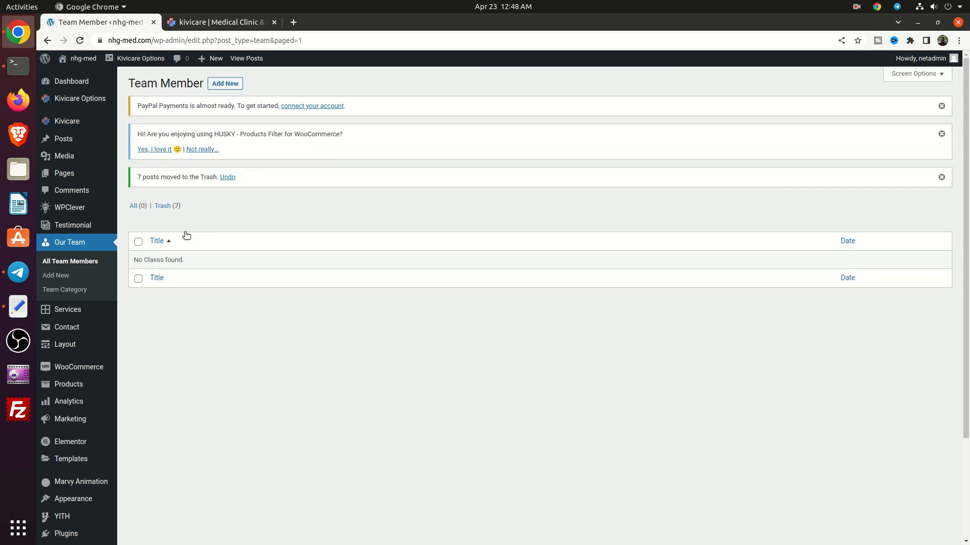
Step: Move all entries in the Services list to the Trash with a bulk action
{"action": "left_click", "coordinate": [79, 308]}
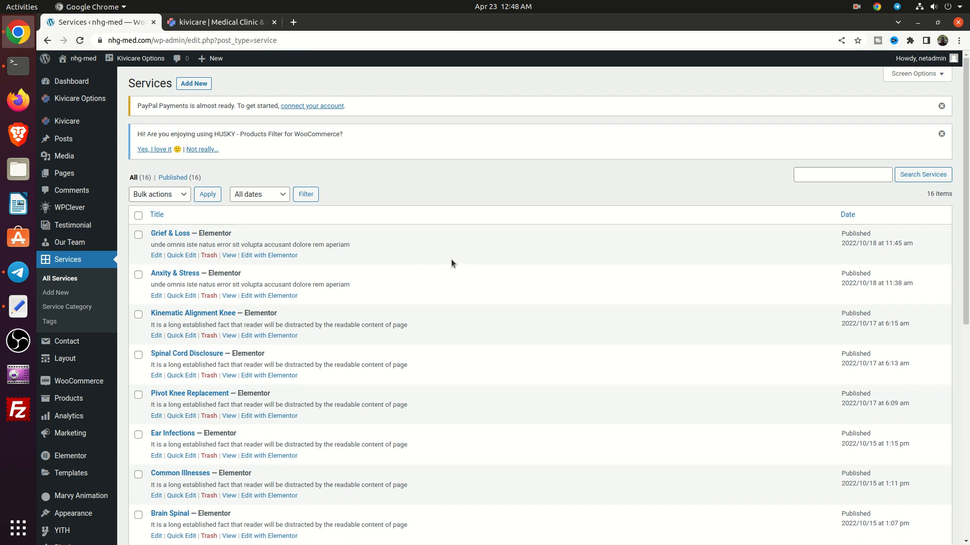
{"action": "left_click", "coordinate": [139, 216]}
{"action": "left_click", "coordinate": [169, 195]}
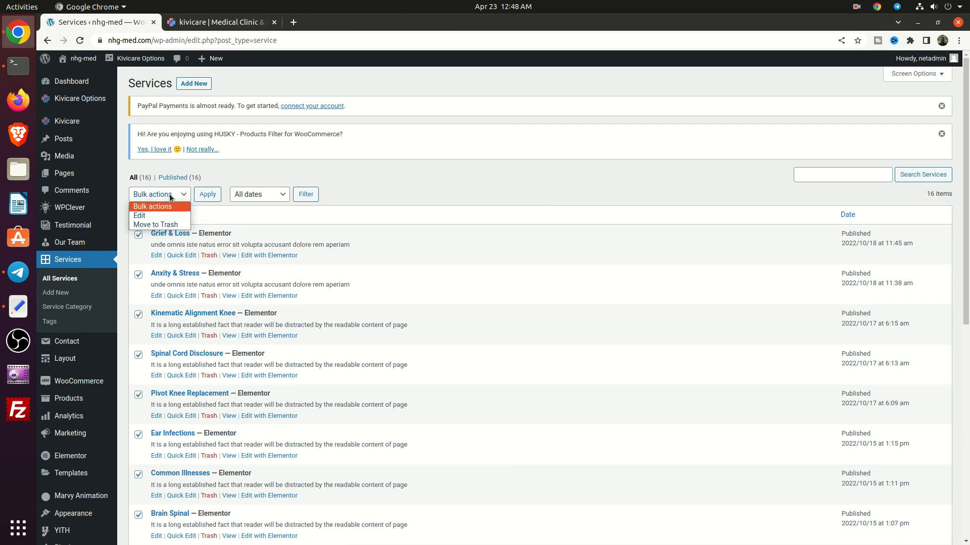
{"action": "left_click", "coordinate": [168, 225]}
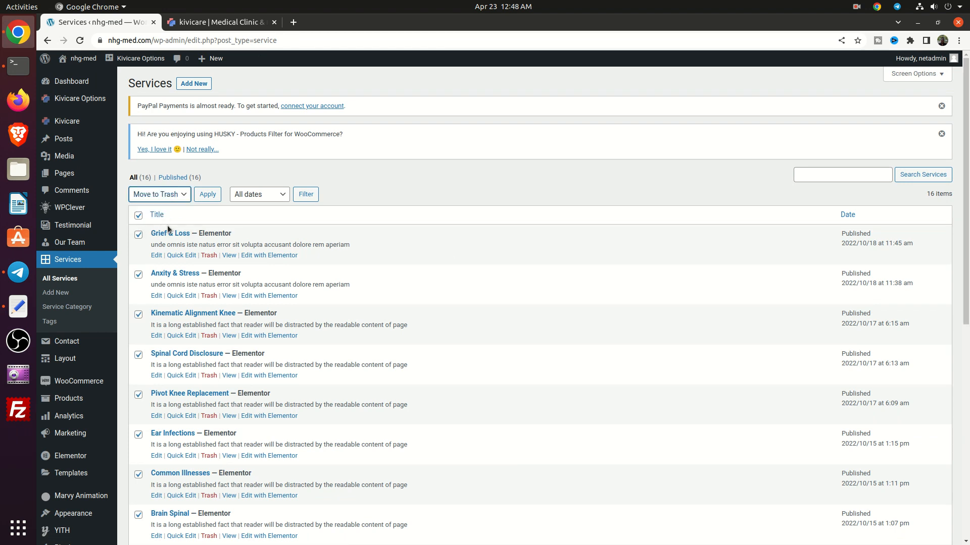
{"action": "left_click", "coordinate": [216, 198]}
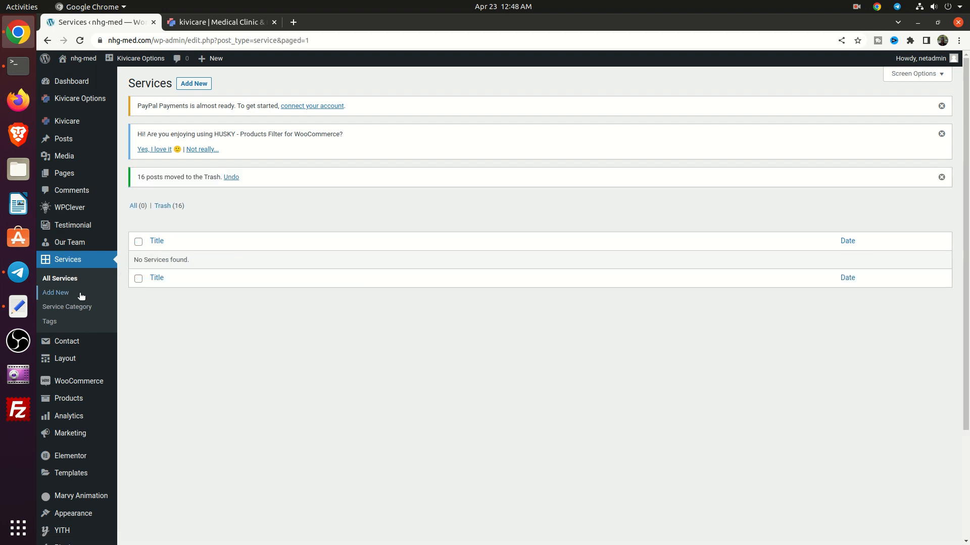
Step: Delete all contact forms in bulk except the "Contact form 1" whose shortcode id is 9
{"action": "left_click", "coordinate": [78, 344]}
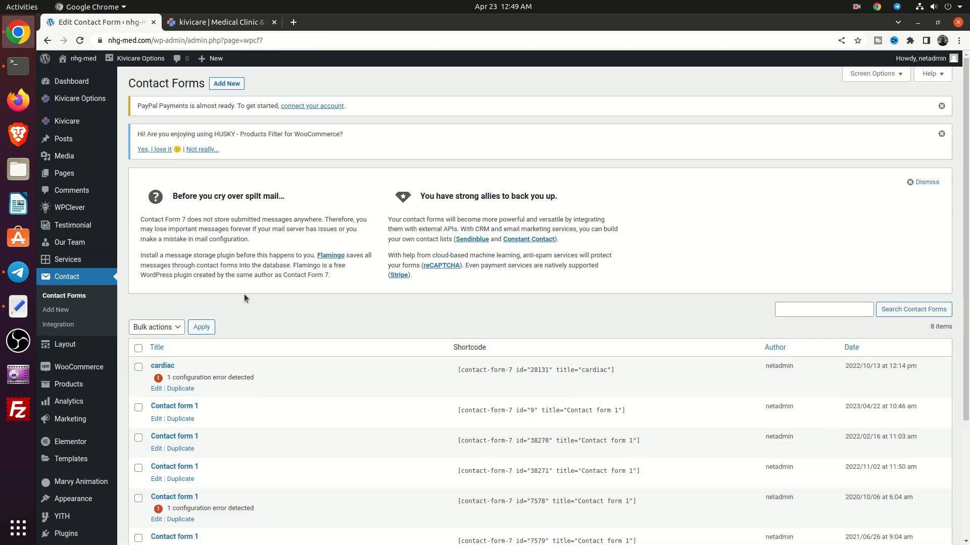
{"action": "scroll", "coordinate": [244, 297], "scroll_direction": "down", "scroll_amount": 3}
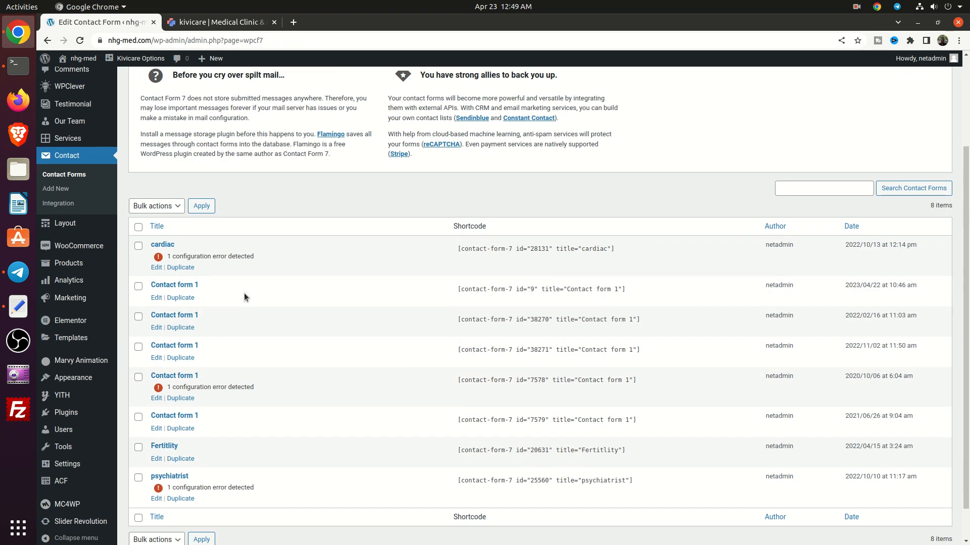
{"action": "left_click", "coordinate": [138, 227]}
{"action": "left_click", "coordinate": [163, 206]}
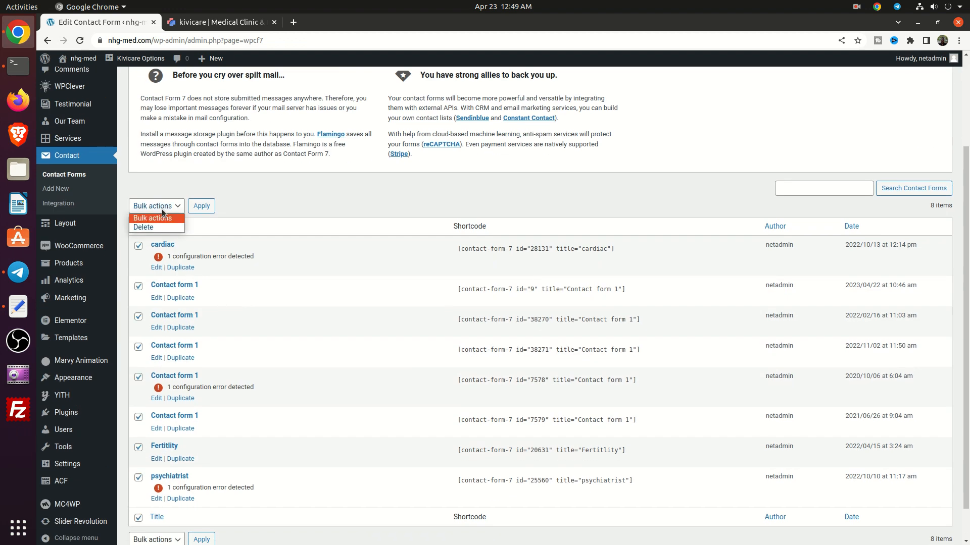
{"action": "left_click", "coordinate": [158, 228]}
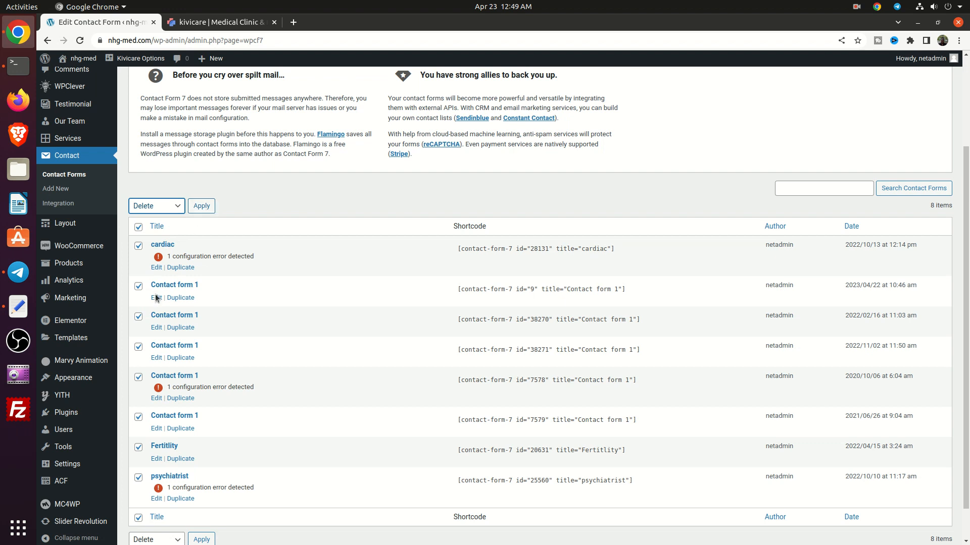
{"action": "left_click", "coordinate": [141, 288]}
{"action": "left_click", "coordinate": [198, 208]}
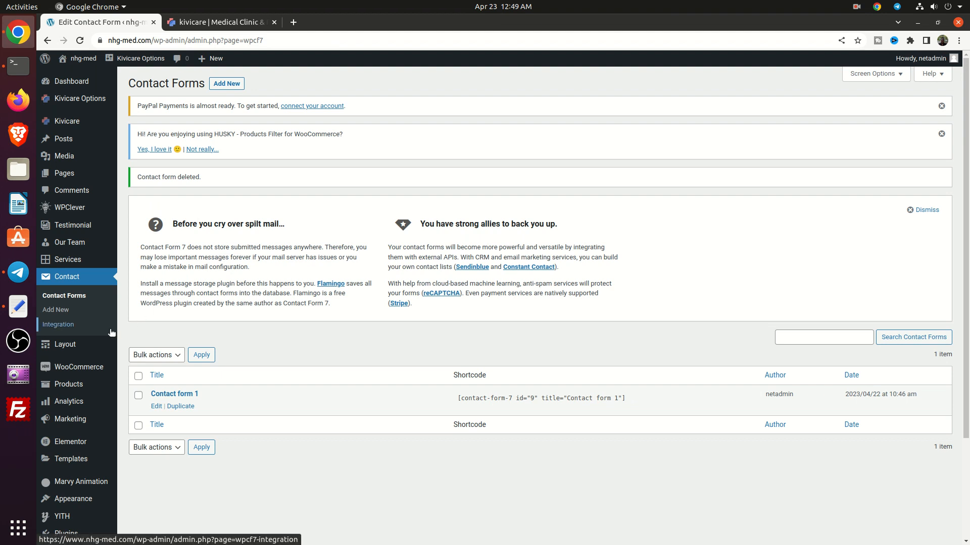
Step: Move every layout on the first page of the Layout list to the Trash
{"action": "left_click", "coordinate": [79, 346]}
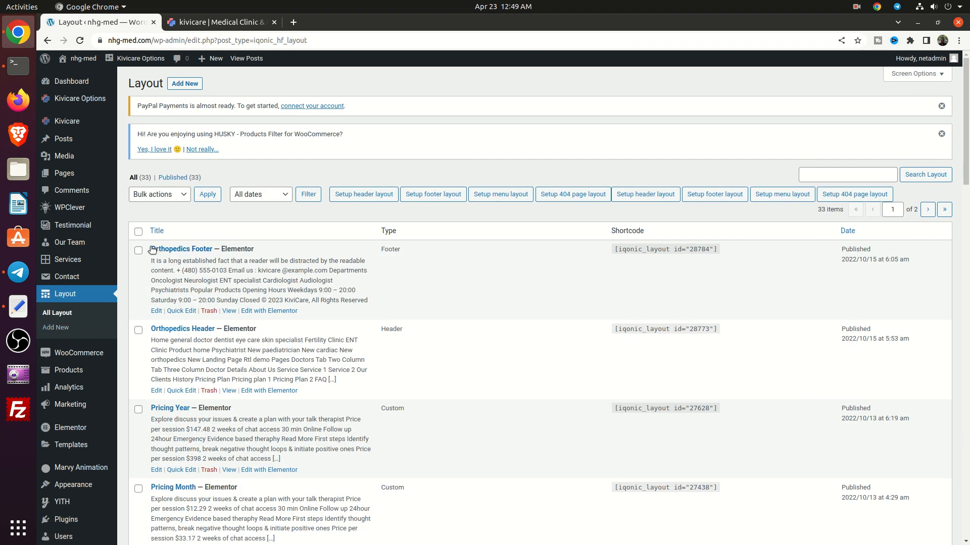
{"action": "left_click", "coordinate": [139, 232]}
{"action": "left_click", "coordinate": [184, 194]}
{"action": "left_click", "coordinate": [175, 222]}
{"action": "left_click", "coordinate": [206, 196]}
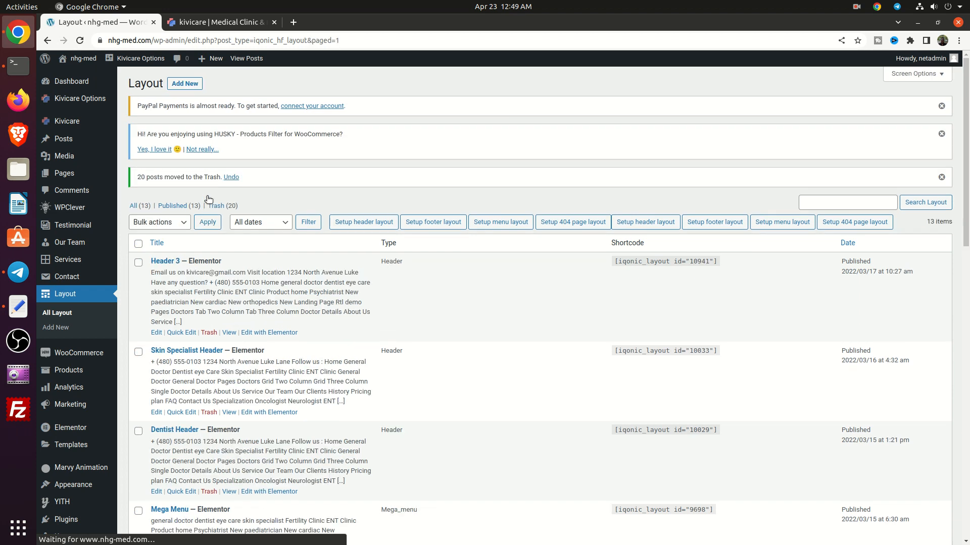
Step: Move all remaining layouts in the Layout list to the Trash
{"action": "left_click", "coordinate": [183, 225]}
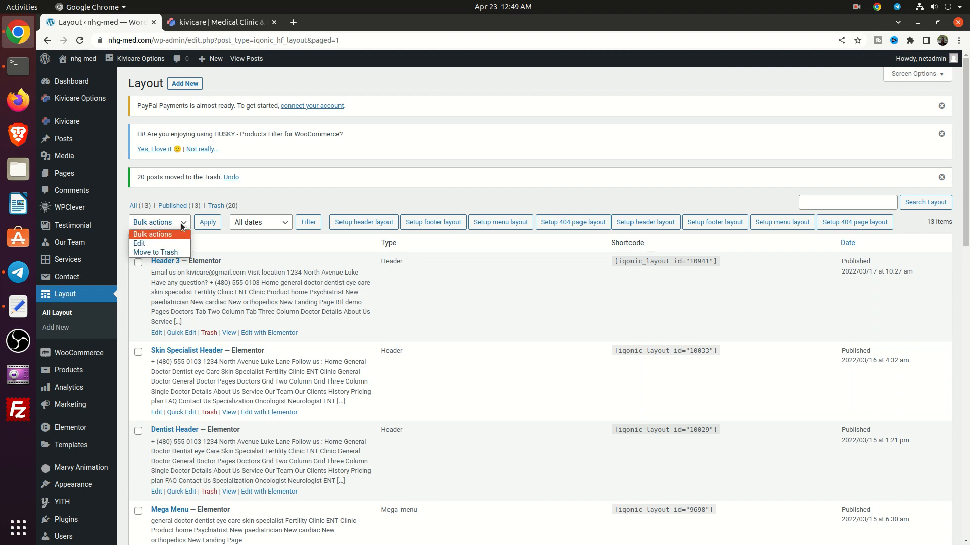
{"action": "left_click", "coordinate": [220, 237]}
{"action": "left_click", "coordinate": [138, 247]}
{"action": "left_click", "coordinate": [174, 226]}
{"action": "left_click", "coordinate": [170, 253]}
{"action": "left_click", "coordinate": [206, 225]}
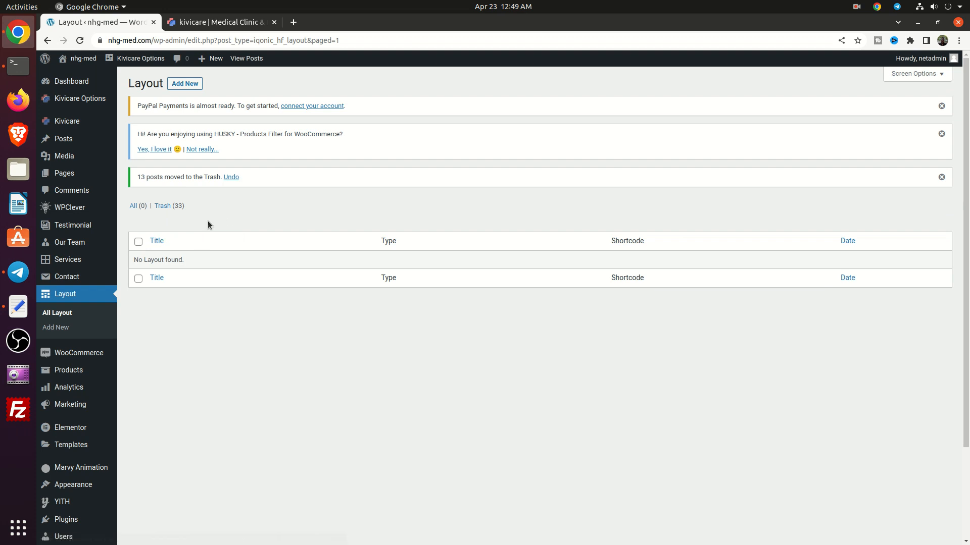
Step: Enable Cash on delivery as an offline payment method in the WooCommerce payment setup
{"action": "left_click", "coordinate": [78, 353]}
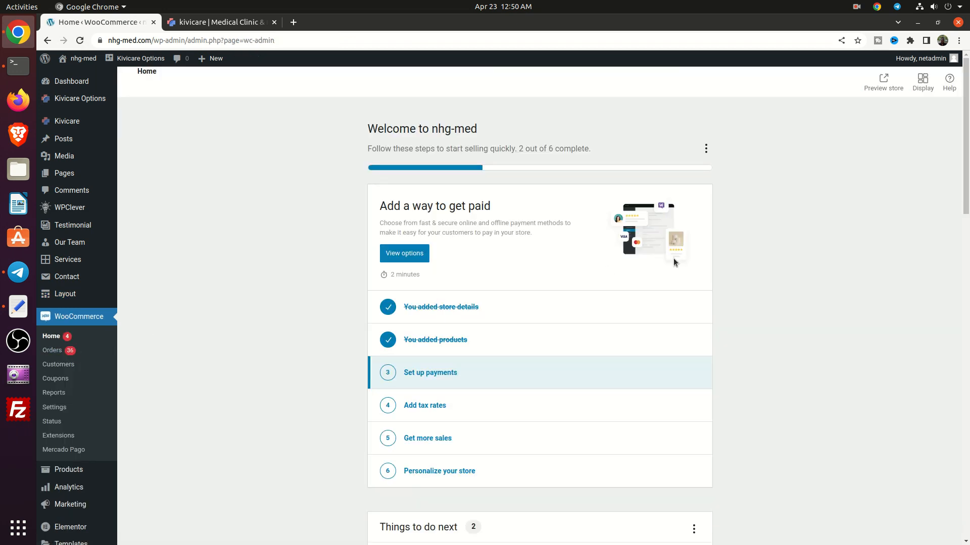
{"action": "left_click", "coordinate": [415, 257]}
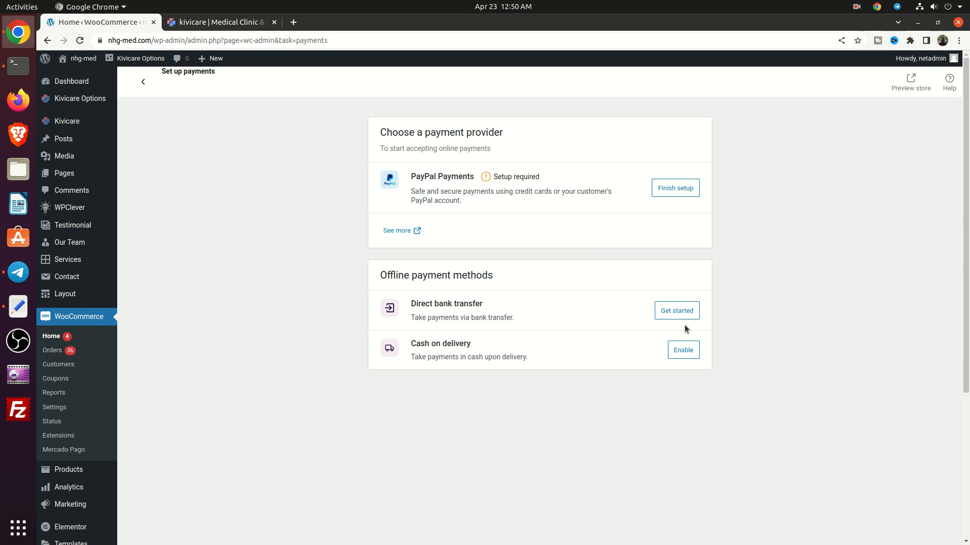
{"action": "left_click", "coordinate": [684, 356]}
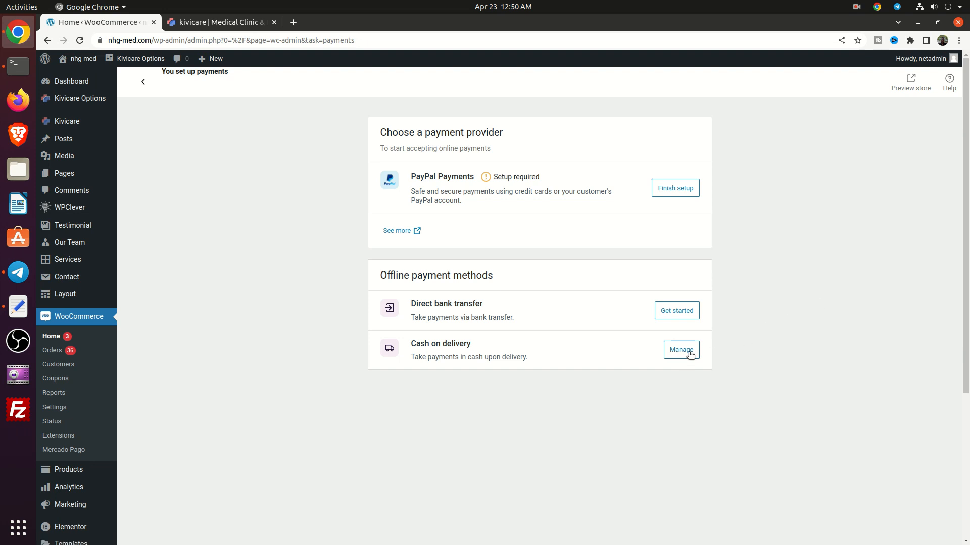
Step: In the Cash on delivery settings, change the description to "Pay with cash upon delivery your door" and append that text to the instructions
{"action": "left_click", "coordinate": [689, 353]}
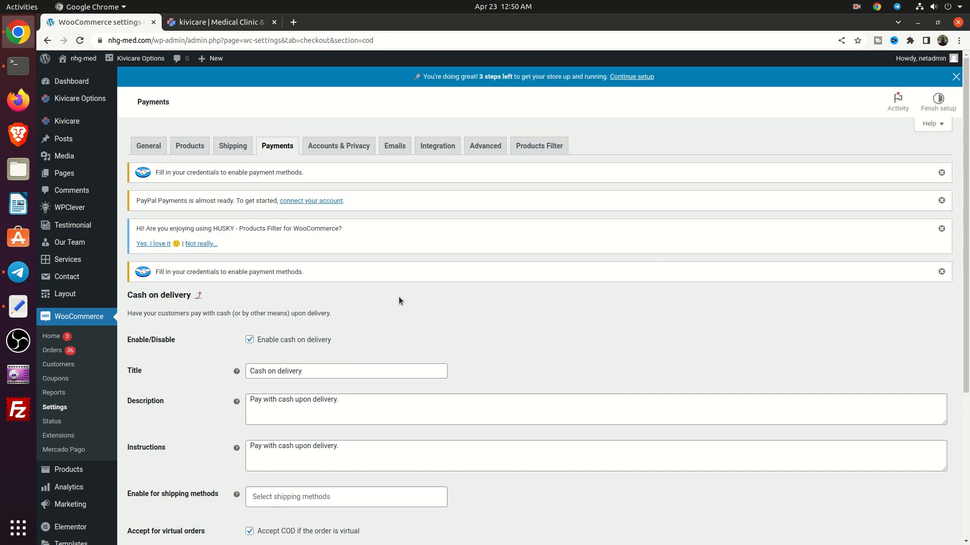
{"action": "scroll", "coordinate": [398, 298], "scroll_direction": "down", "scroll_amount": 2}
{"action": "left_click", "coordinate": [358, 344]}
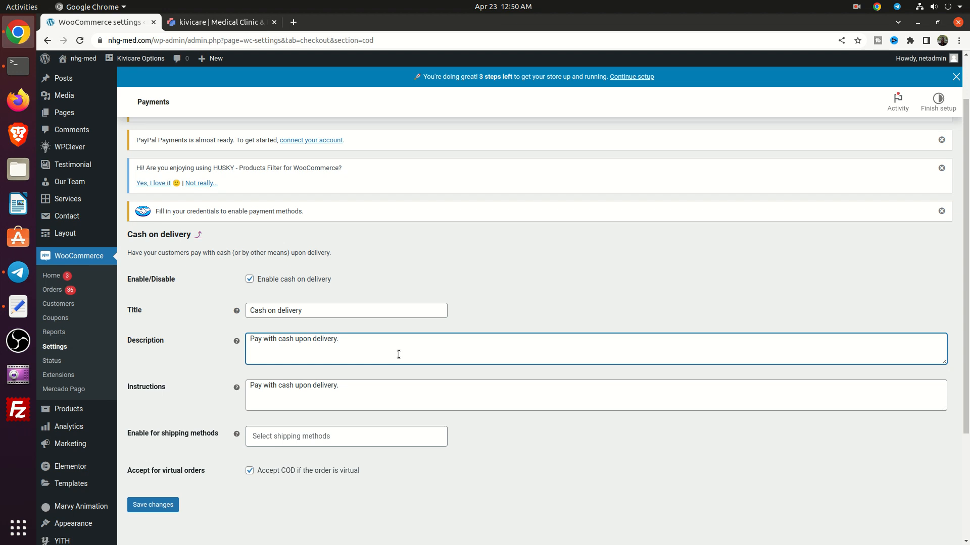
{"action": "type", "text": "your door"}
{"action": "key", "text": "ctrl+a"}
{"action": "key", "text": "ctrl+c"}
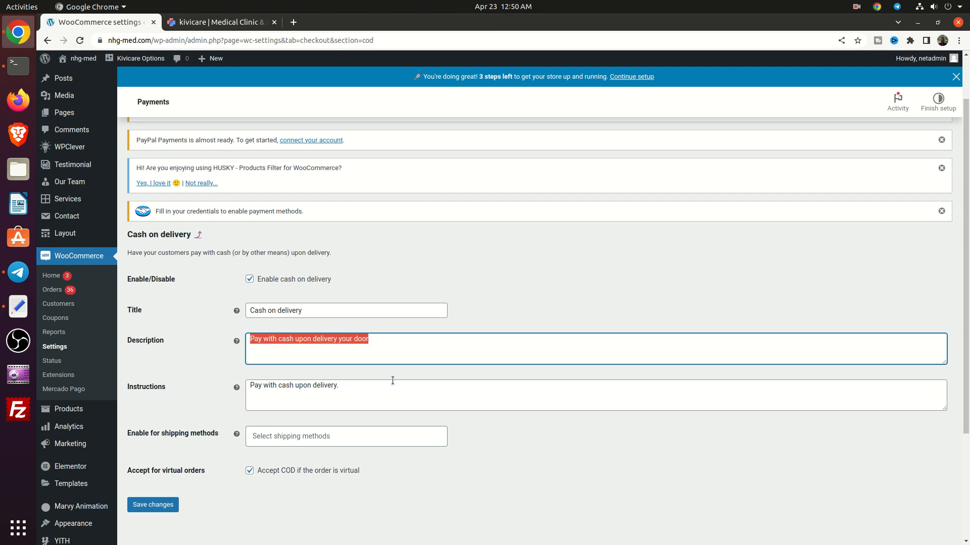
{"action": "left_click", "coordinate": [356, 385]}
{"action": "key", "text": "ctrl+v"}
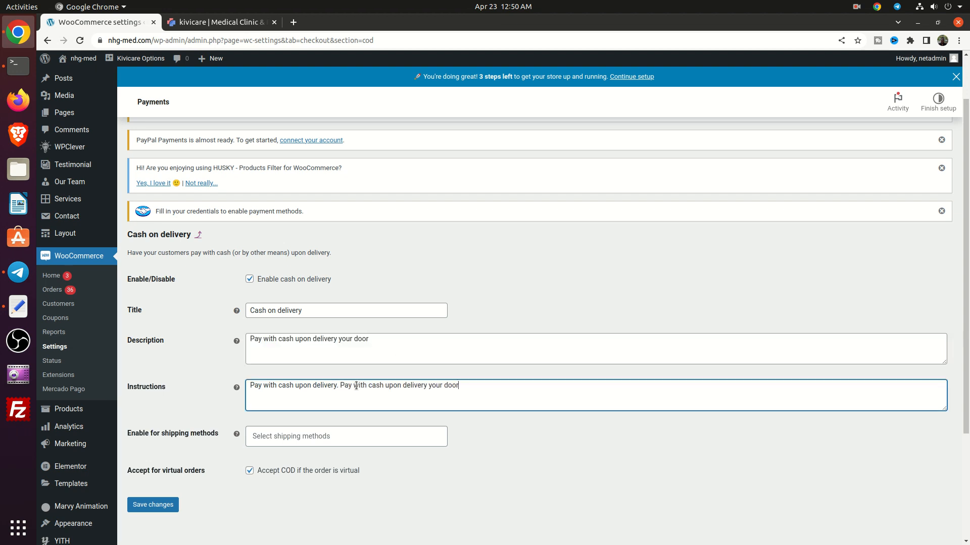
Step: Enable cash on delivery for the shipping option Any "Free shipping" method and save the changes
{"action": "left_click", "coordinate": [287, 433]}
{"action": "left_click", "coordinate": [286, 433]}
{"action": "left_click", "coordinate": [286, 433]}
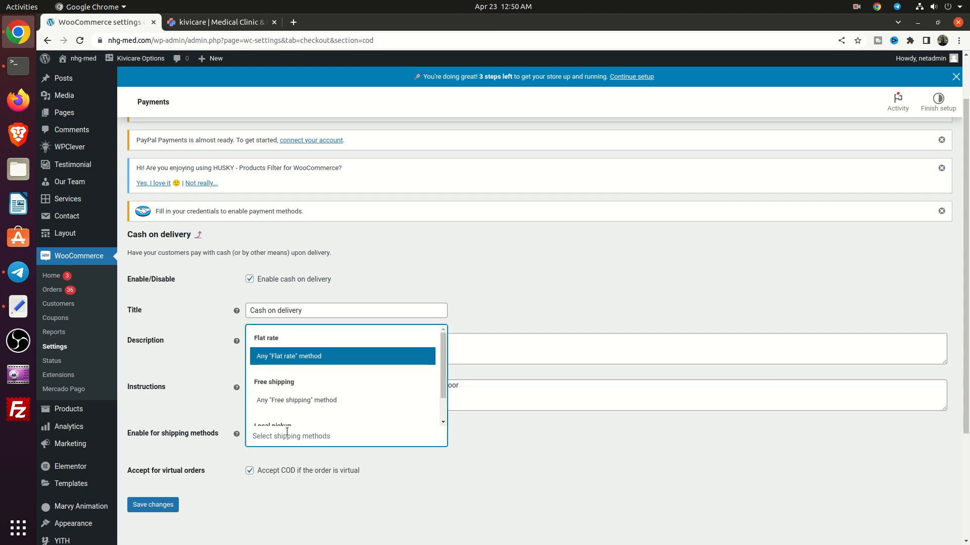
{"action": "scroll", "coordinate": [281, 405], "scroll_direction": "down", "scroll_amount": 1}
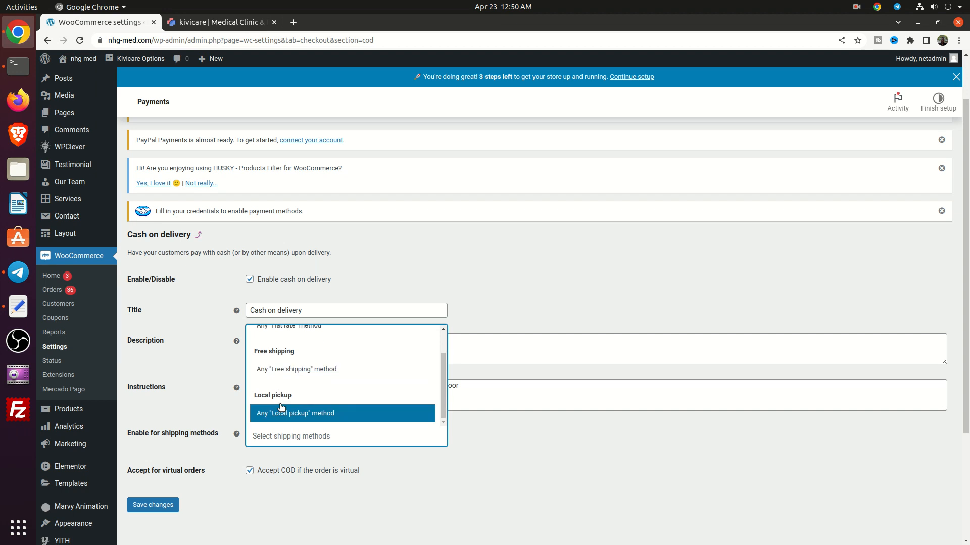
{"action": "left_click", "coordinate": [282, 374]}
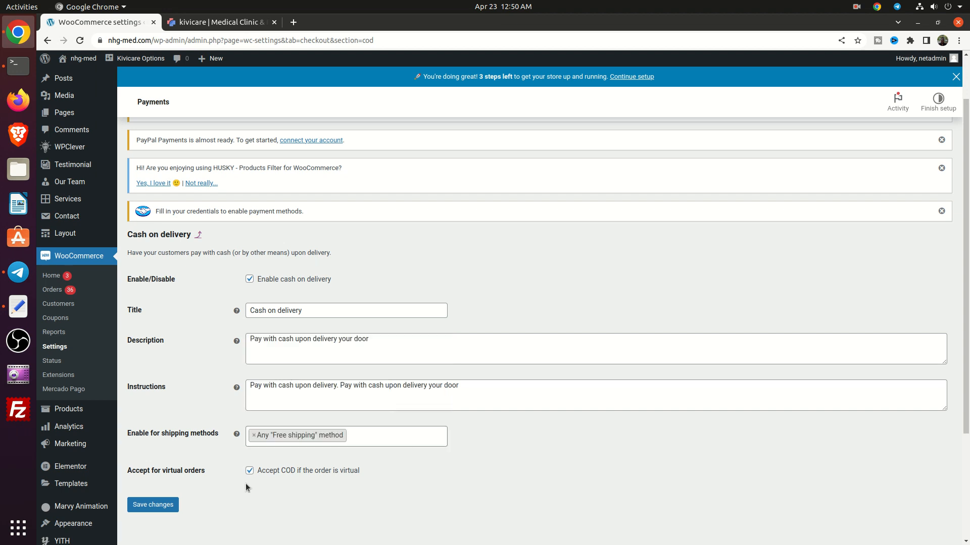
{"action": "left_click", "coordinate": [168, 505]}
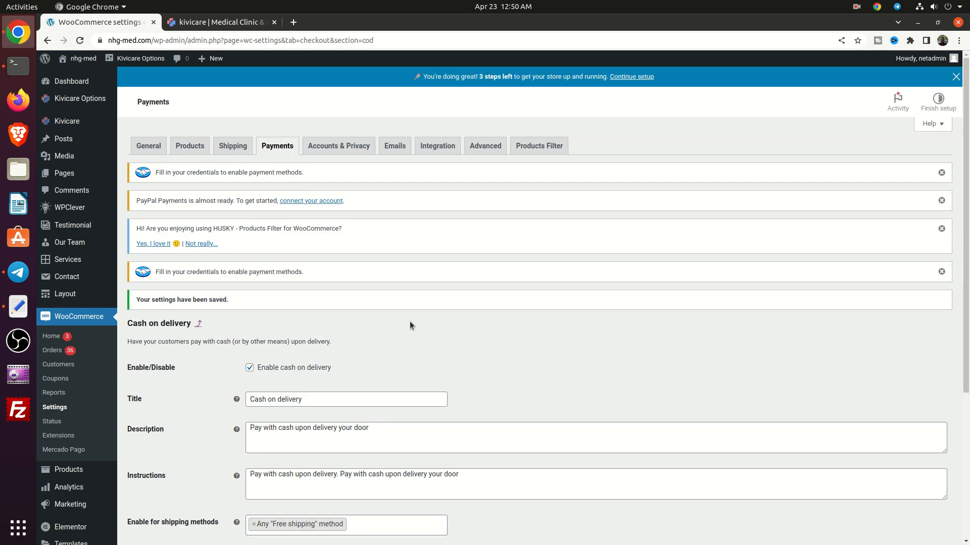
Step: Review the WooCommerce General settings and the Products settings for shop page, cart behaviour, measurements and reviews
{"action": "left_click", "coordinate": [155, 150]}
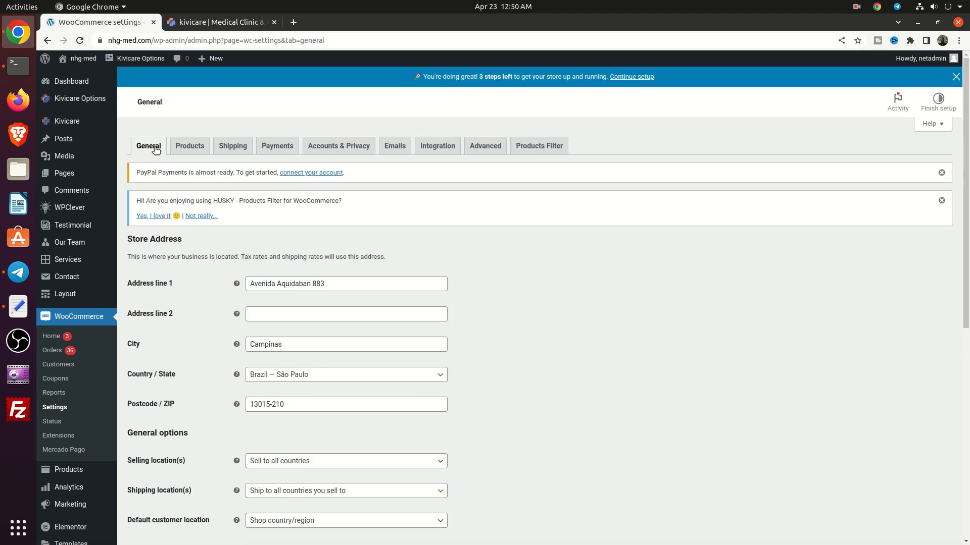
{"action": "left_click", "coordinate": [191, 147]}
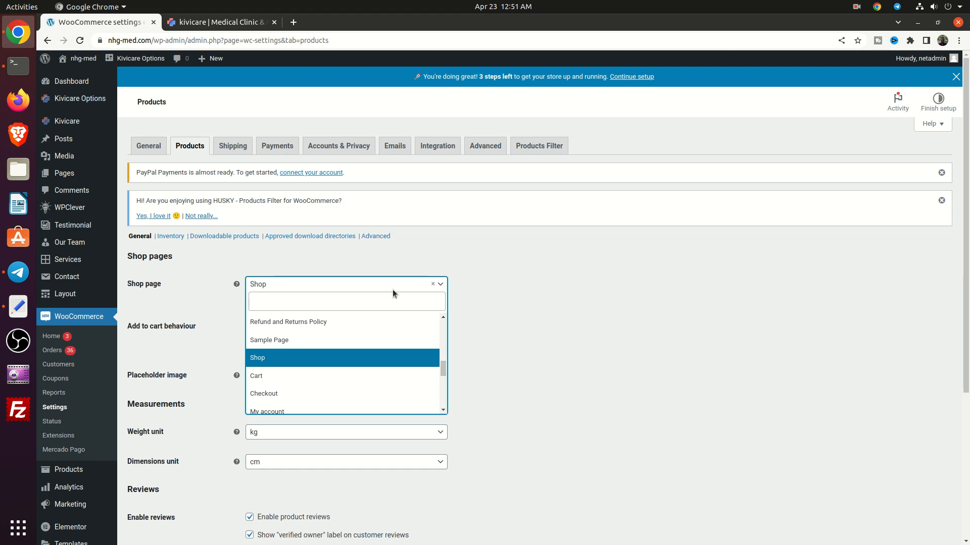
{"action": "left_click", "coordinate": [553, 296]}
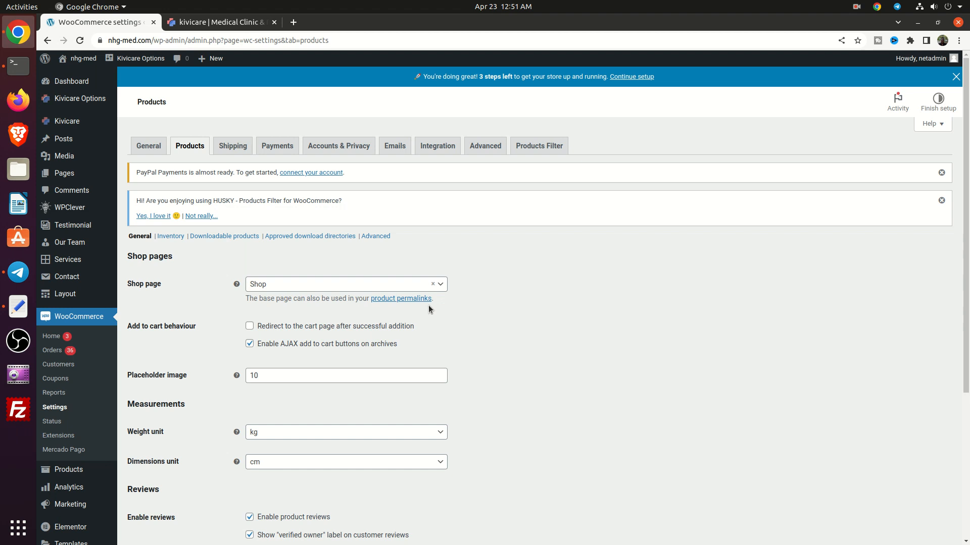
{"action": "scroll", "coordinate": [429, 309], "scroll_direction": "down", "scroll_amount": 3}
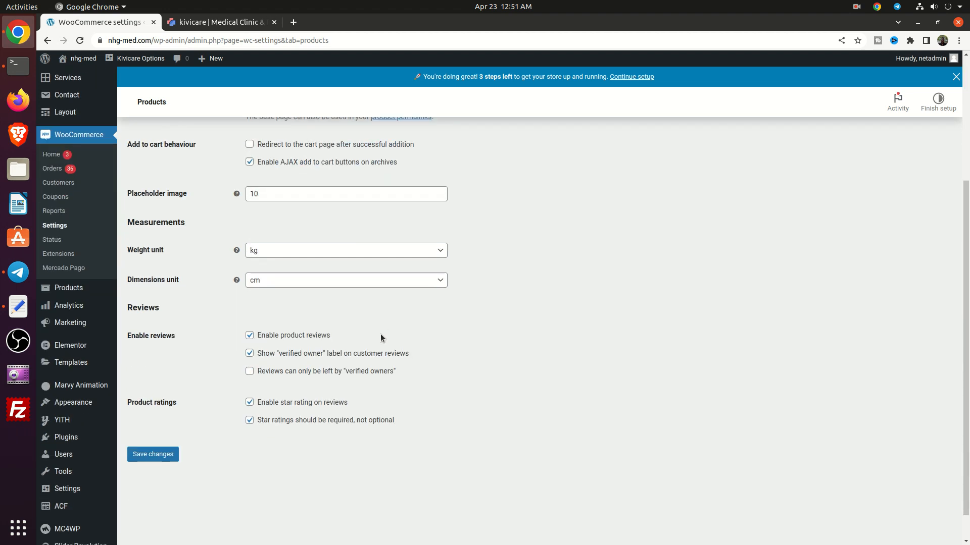
Step: Save the Products settings, and start a new shipping zone with the zone name "Brazil"
{"action": "left_click", "coordinate": [158, 454]}
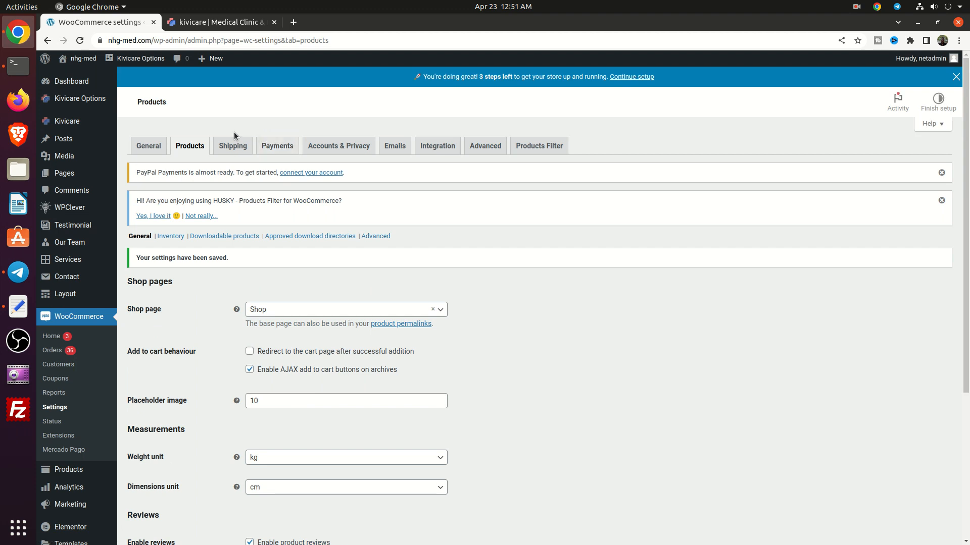
{"action": "left_click", "coordinate": [228, 146]}
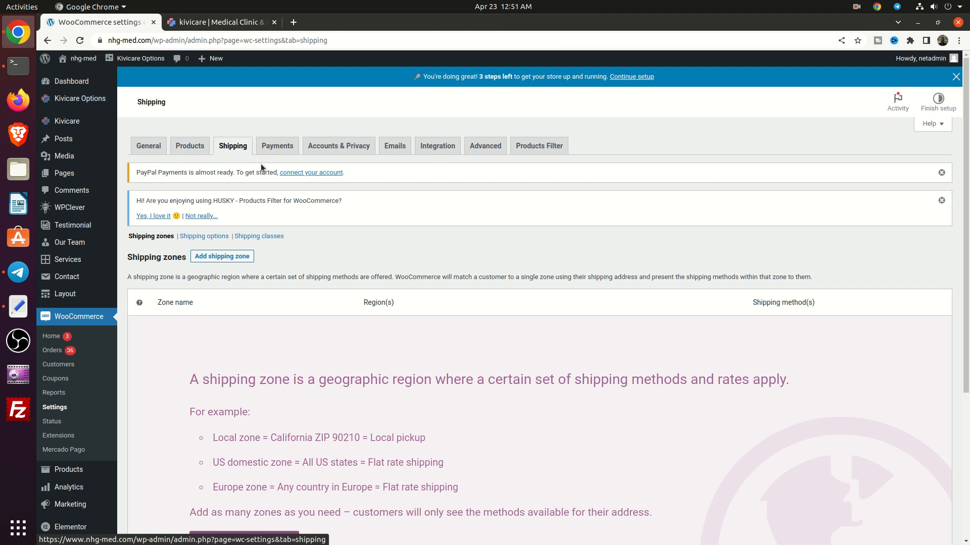
{"action": "scroll", "coordinate": [344, 258], "scroll_direction": "down", "scroll_amount": 2}
{"action": "scroll", "coordinate": [344, 257], "scroll_direction": "down", "scroll_amount": 5}
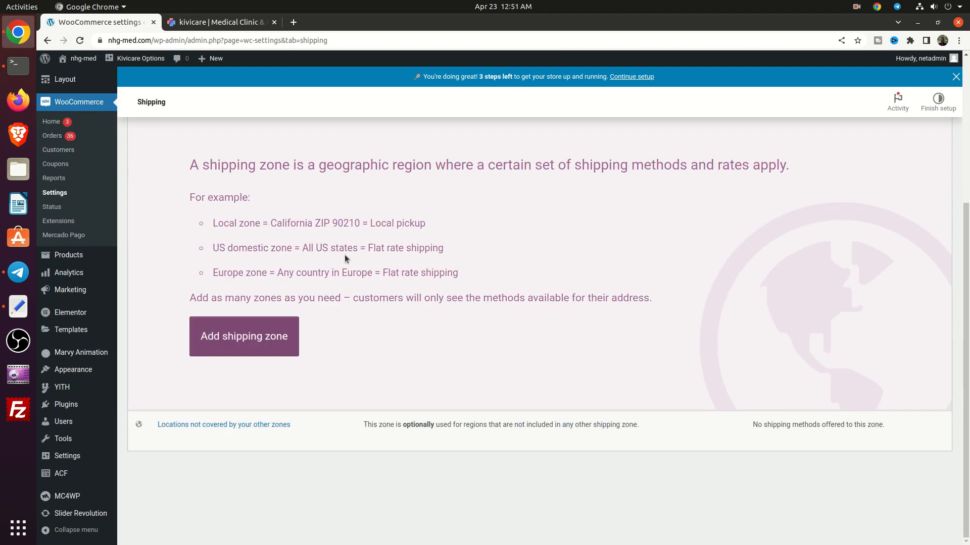
{"action": "left_click", "coordinate": [249, 337]}
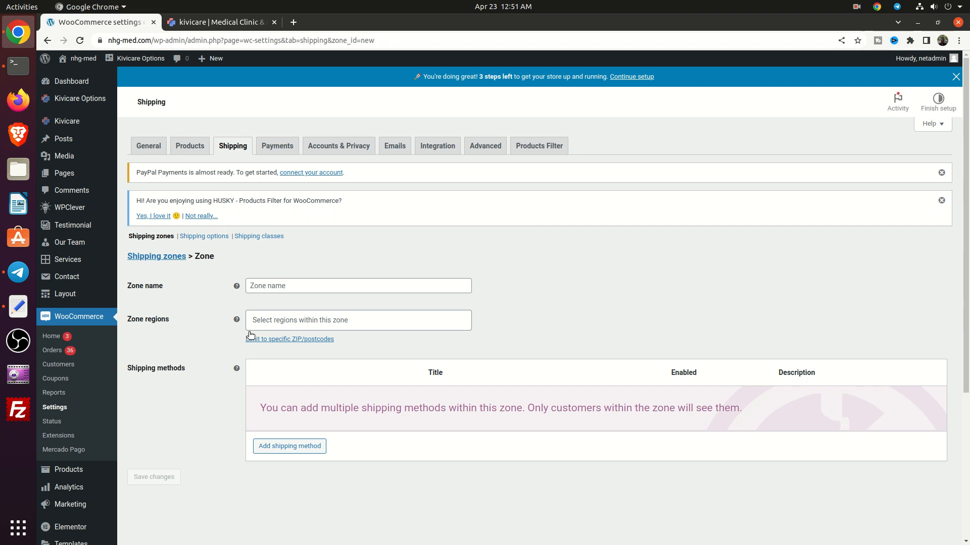
{"action": "left_click", "coordinate": [269, 286]}
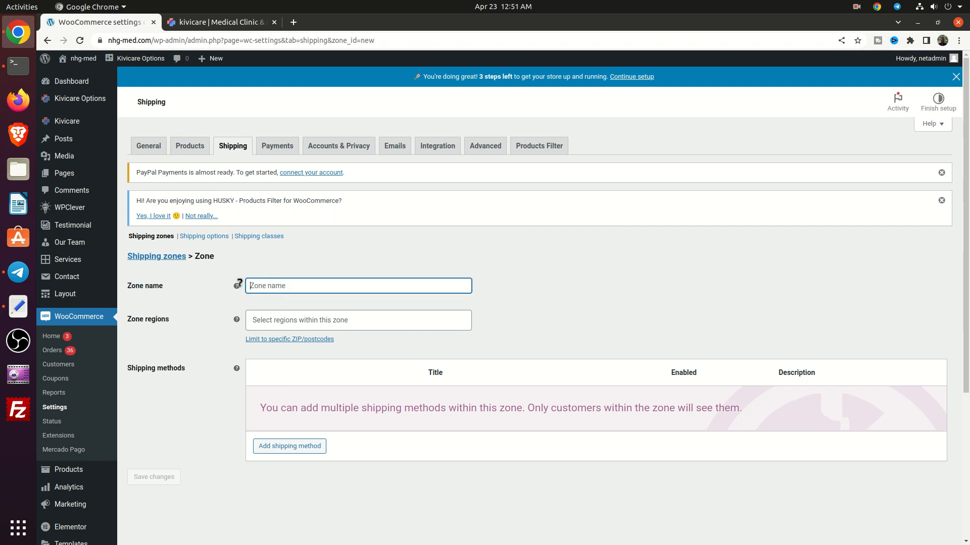
{"action": "mouse_move", "coordinate": [240, 283]}
{"action": "type", "text": "Brazil"}
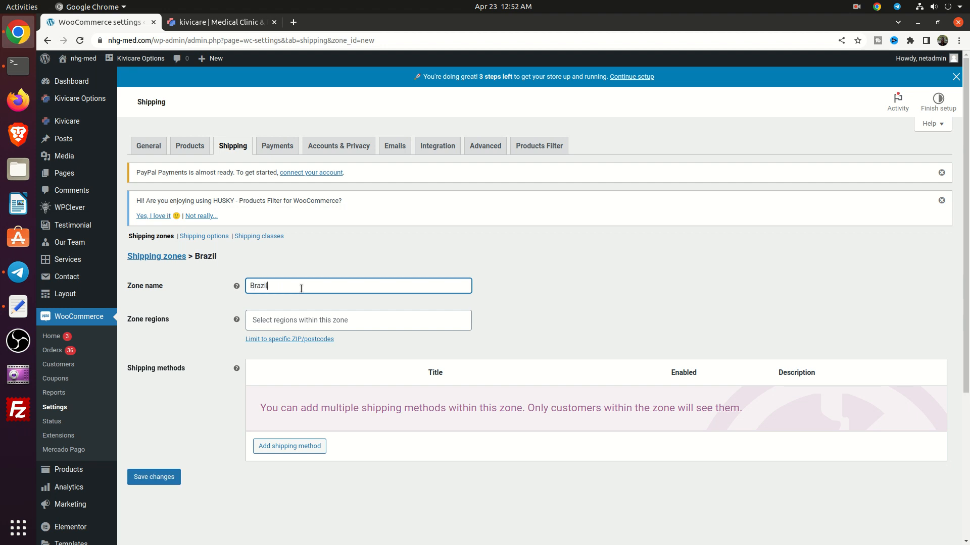
Step: Search the zone regions for the zone name "Brazil" and assign the region "Acre, Brazil" to the zone
{"action": "key", "text": "ctrl+a"}
{"action": "key", "text": "ctrl+c"}
{"action": "key", "text": "Tab"}
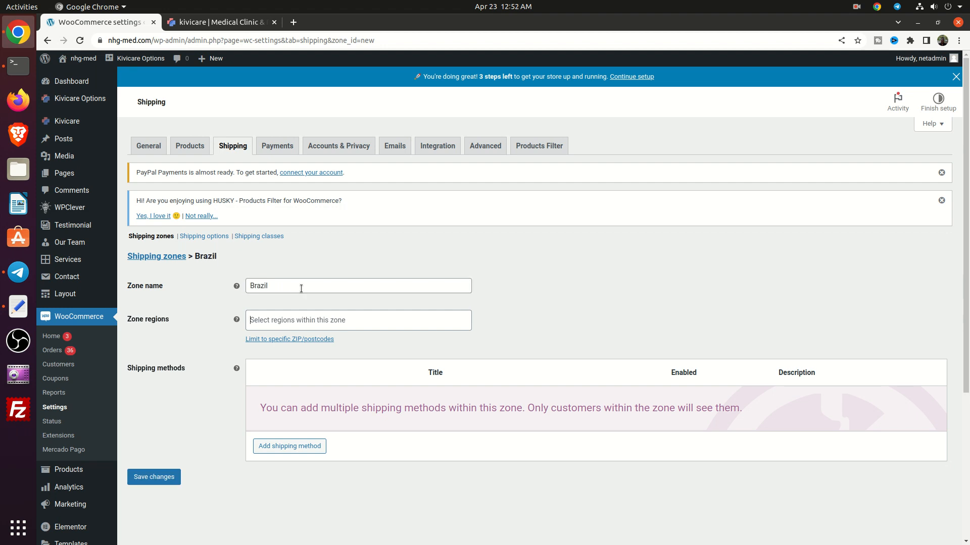
{"action": "key", "text": "ctrl+v"}
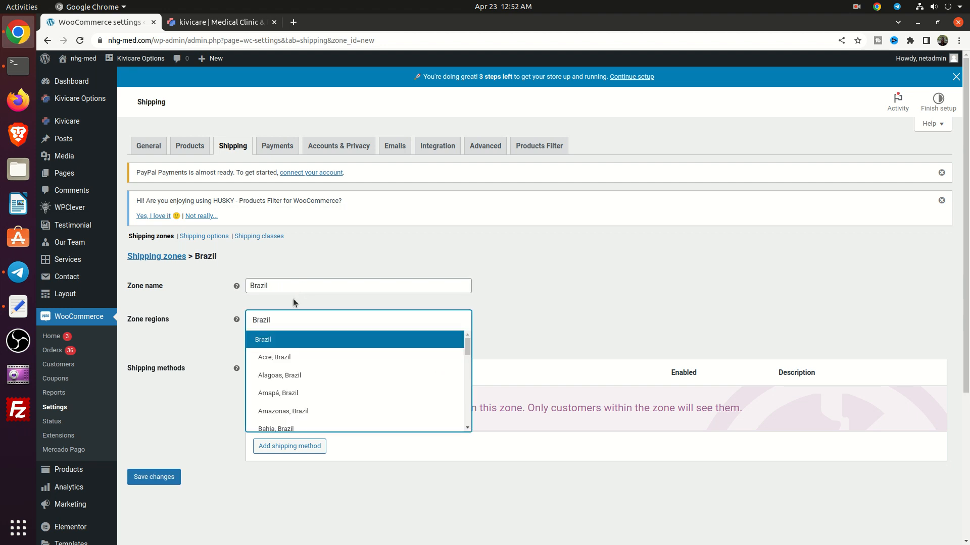
{"action": "left_click", "coordinate": [265, 356]}
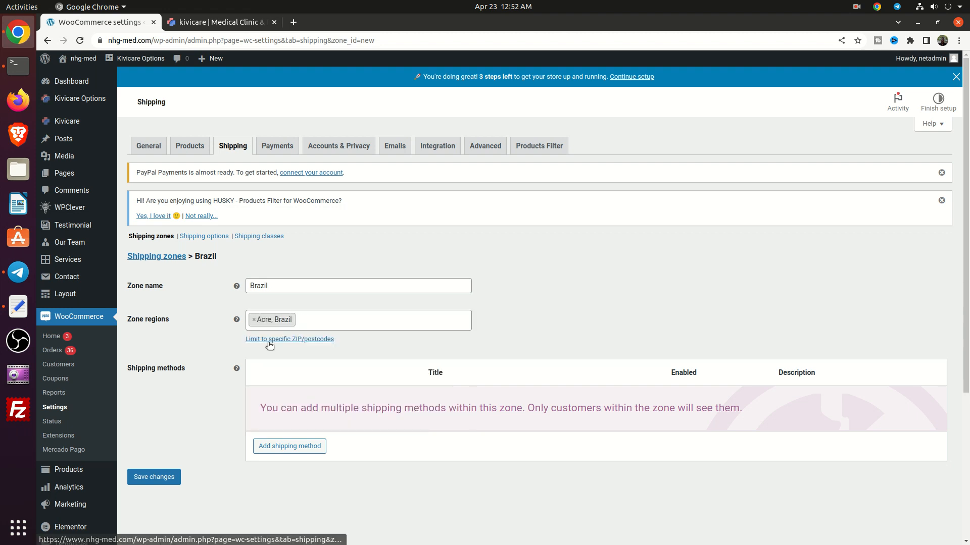
Step: Add the Free shipping method to the Brazil shipping zone
{"action": "left_click", "coordinate": [281, 444]}
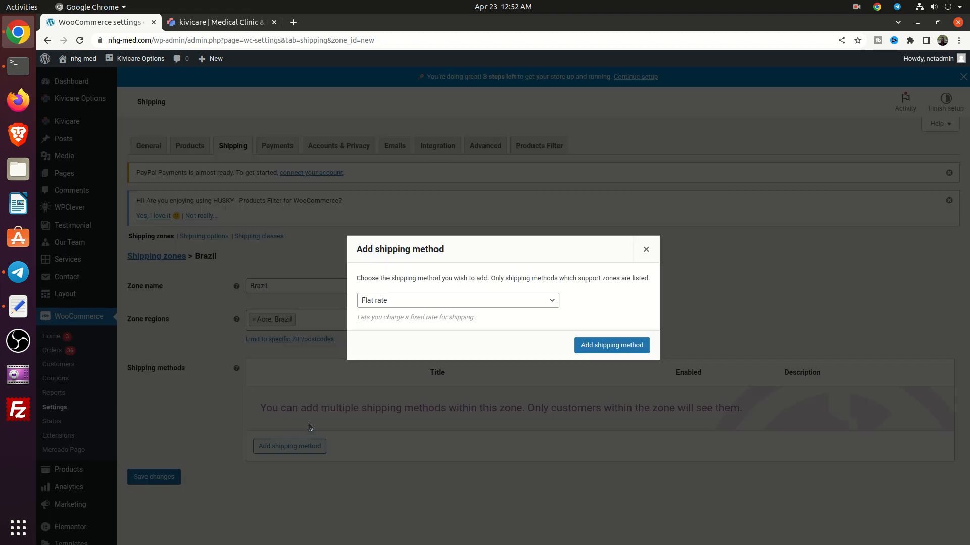
{"action": "left_click", "coordinate": [442, 302]}
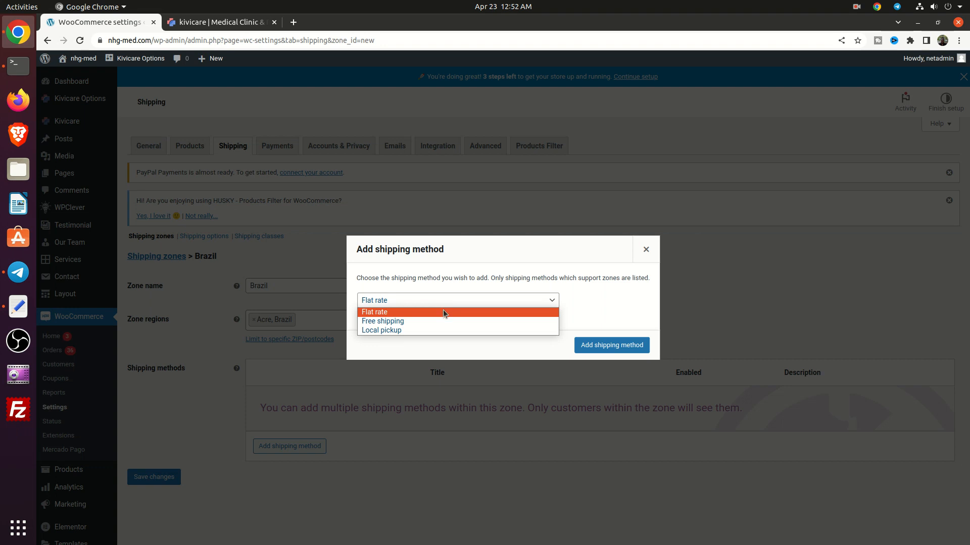
{"action": "left_click", "coordinate": [444, 321]}
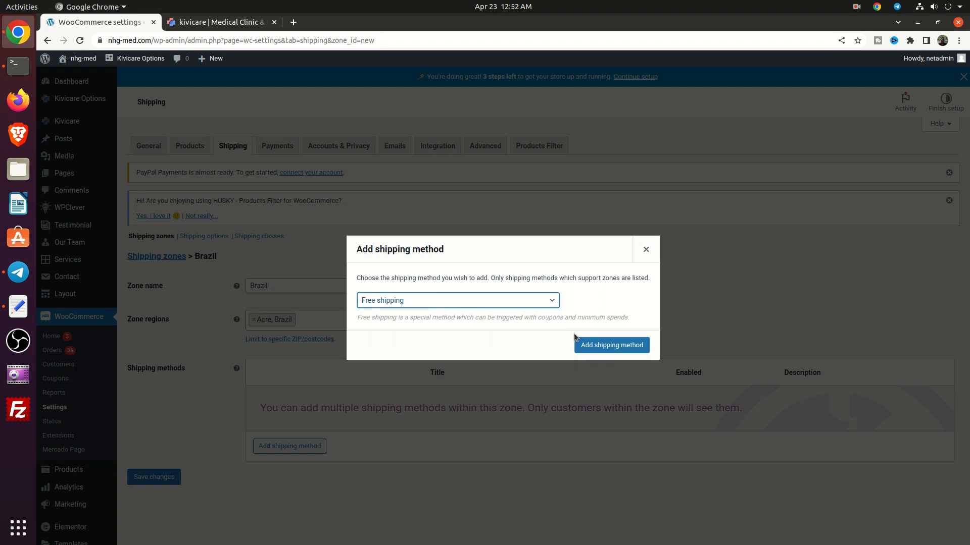
{"action": "left_click", "coordinate": [610, 345]}
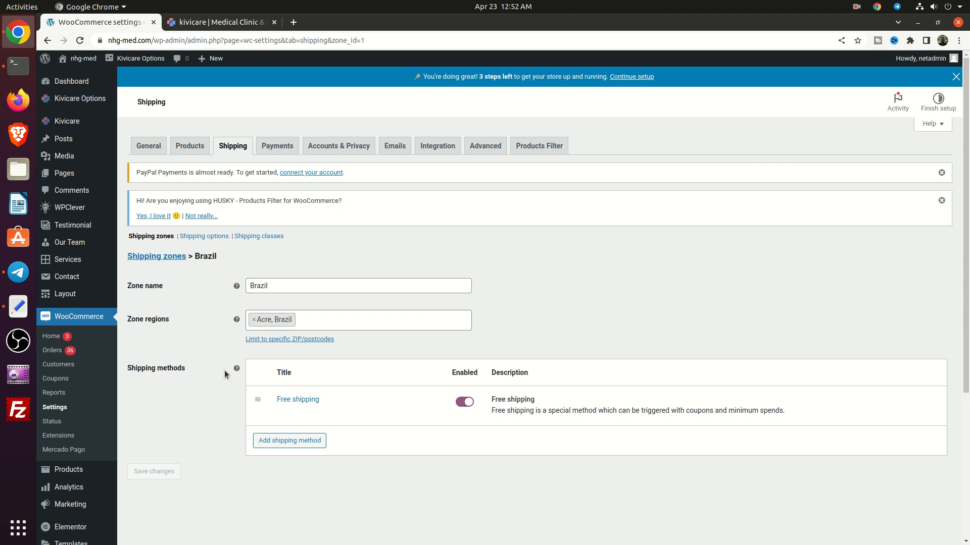
Step: Enable the Direct bank transfer payment method and open its setup
{"action": "left_click", "coordinate": [281, 152]}
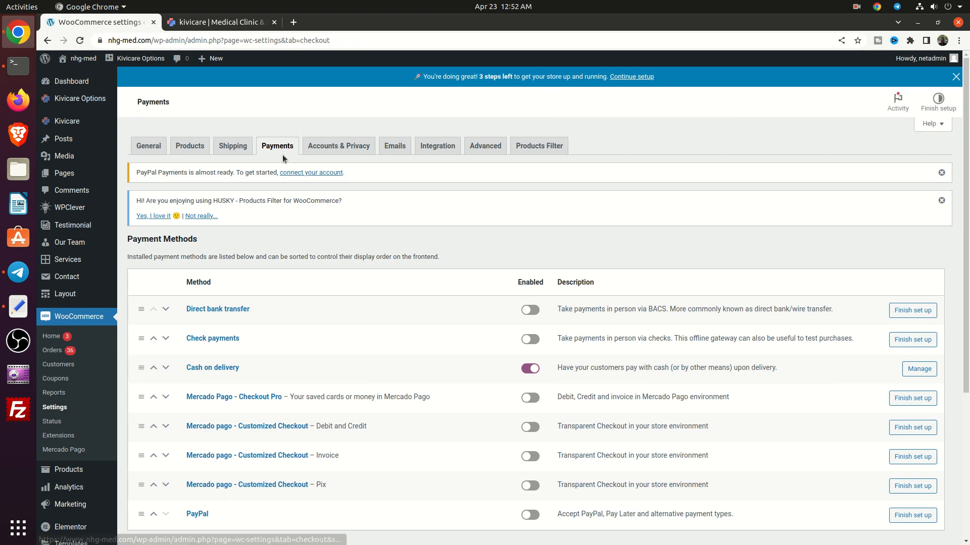
{"action": "left_click", "coordinate": [538, 311]}
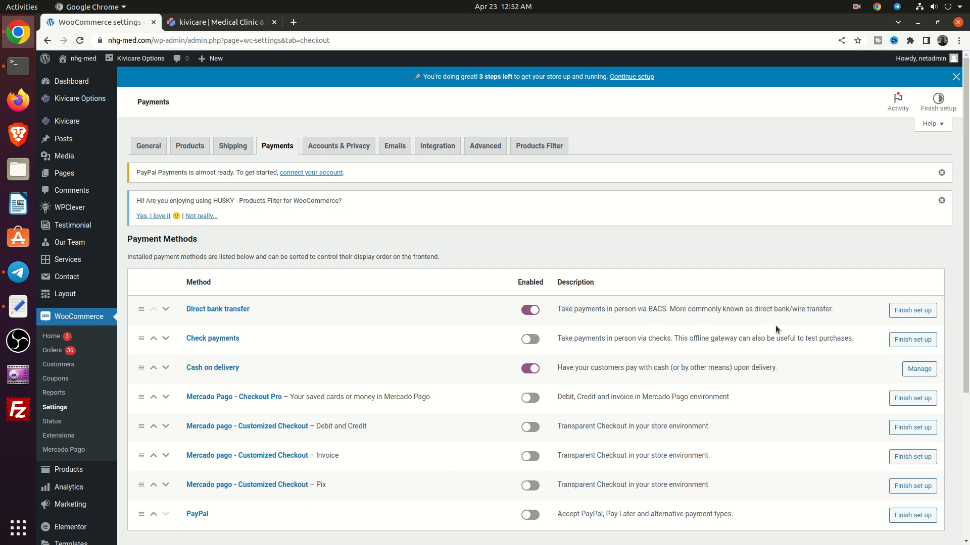
{"action": "left_click", "coordinate": [918, 310]}
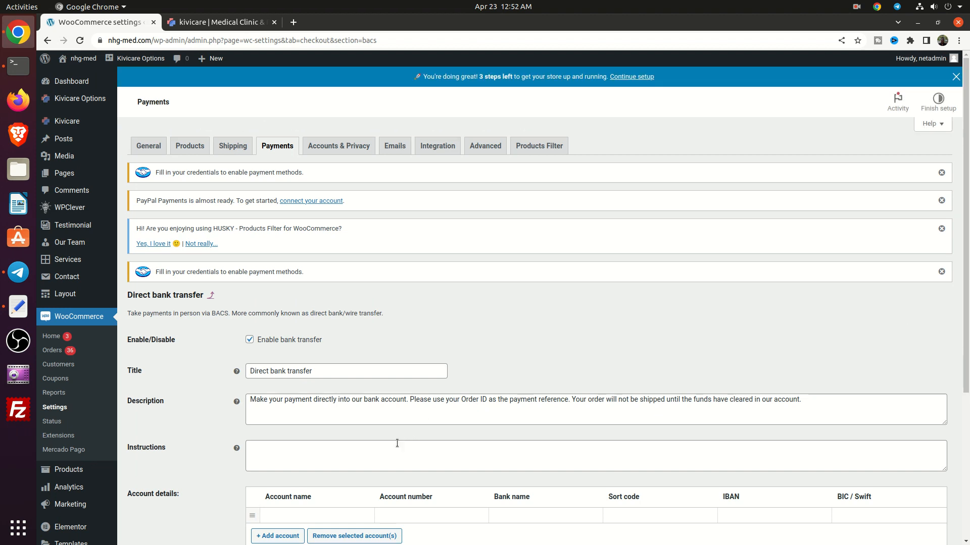
Step: Copy the Direct bank transfer description text into its instructions
{"action": "left_click", "coordinate": [392, 446]}
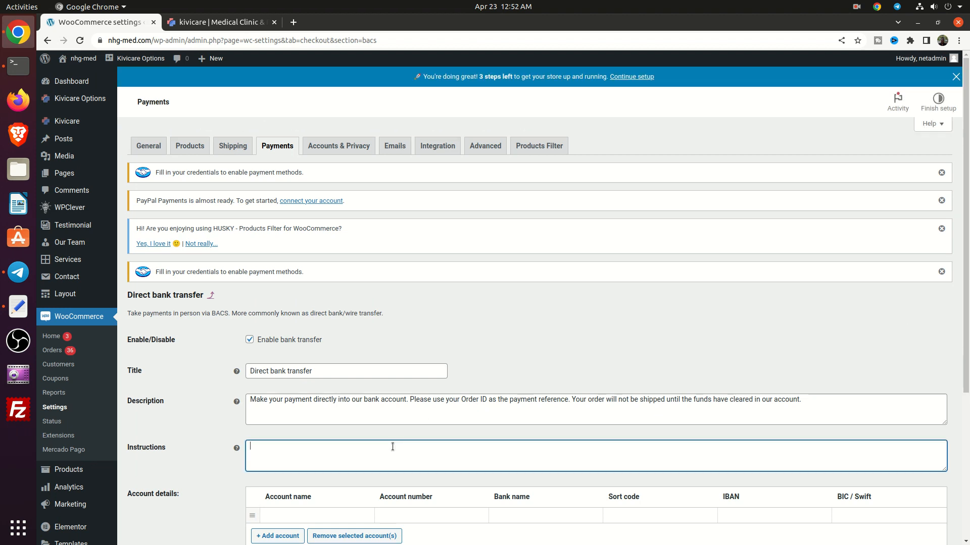
{"action": "scroll", "coordinate": [393, 446], "scroll_direction": "down", "scroll_amount": 2}
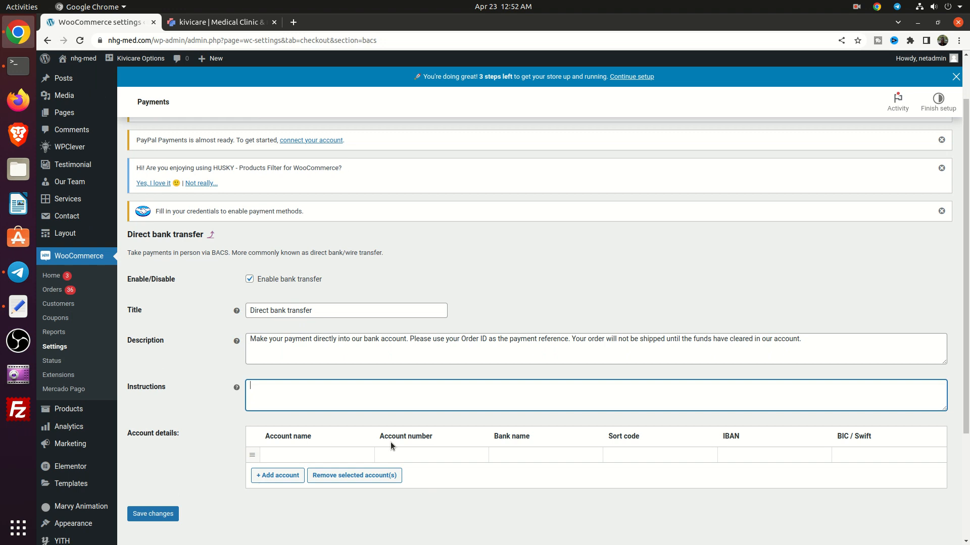
{"action": "triple_click", "coordinate": [374, 339]}
{"action": "right_click", "coordinate": [374, 339]}
{"action": "left_click", "coordinate": [399, 361]}
{"action": "right_click", "coordinate": [346, 404]}
{"action": "left_click", "coordinate": [389, 322]}
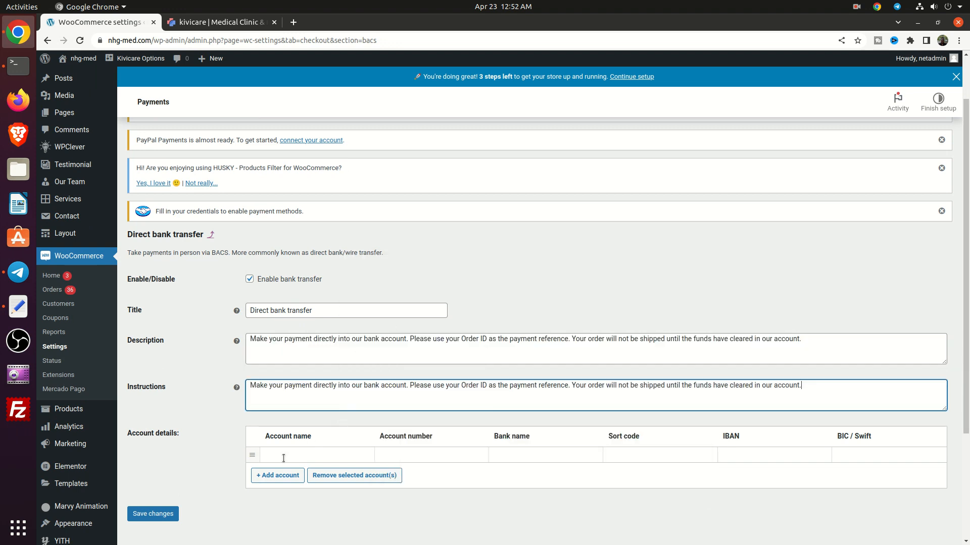
Step: Add an empty account row to the bank transfer's account details and save the changes
{"action": "left_click", "coordinate": [282, 475]}
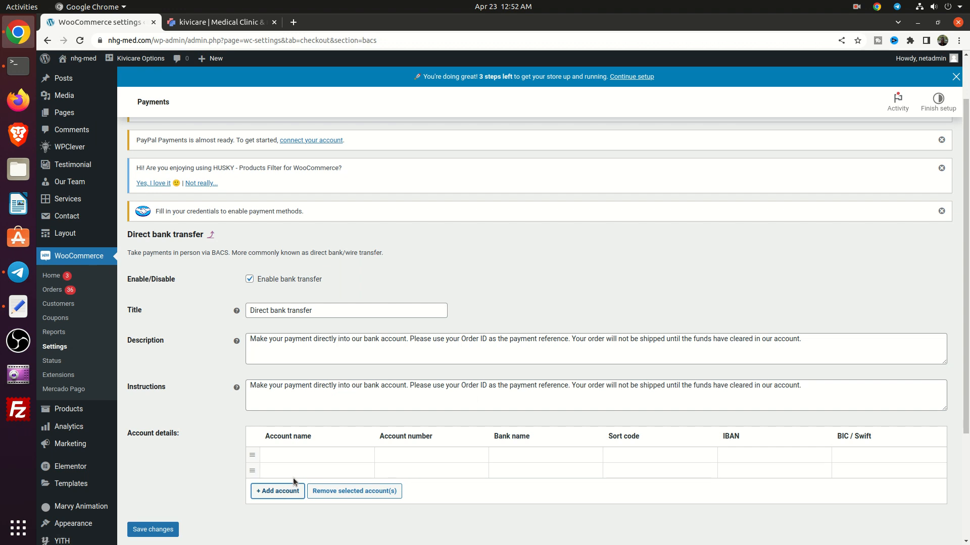
{"action": "left_click", "coordinate": [328, 492]}
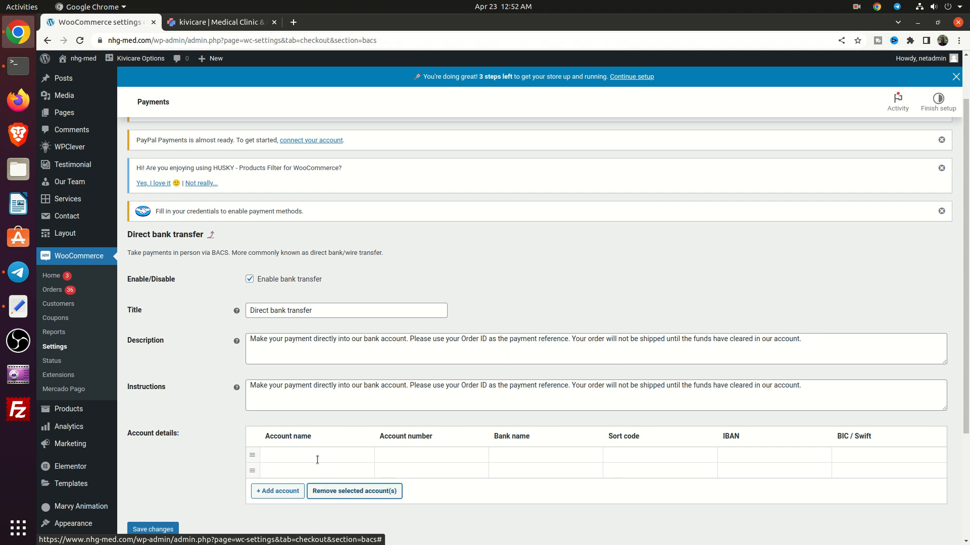
{"action": "left_click", "coordinate": [294, 404]}
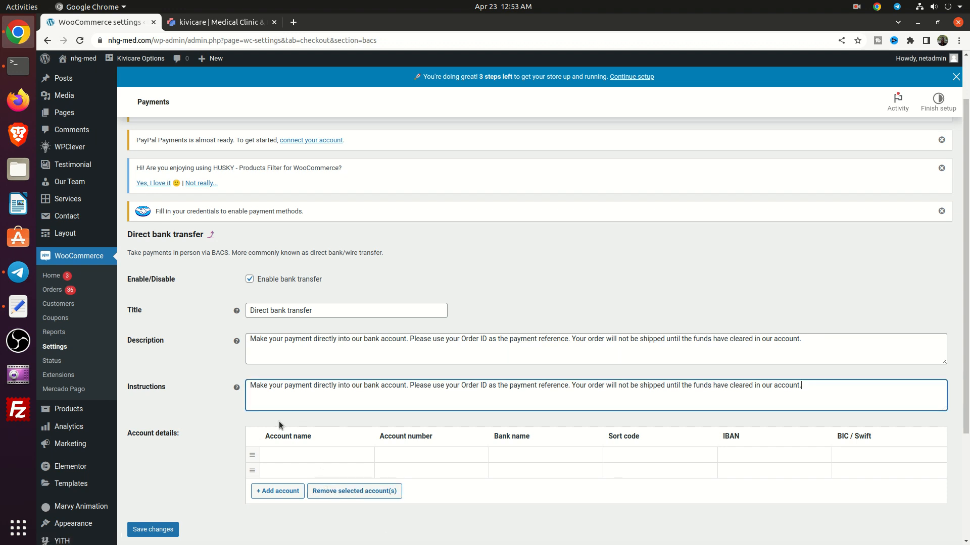
{"action": "left_click", "coordinate": [153, 530]}
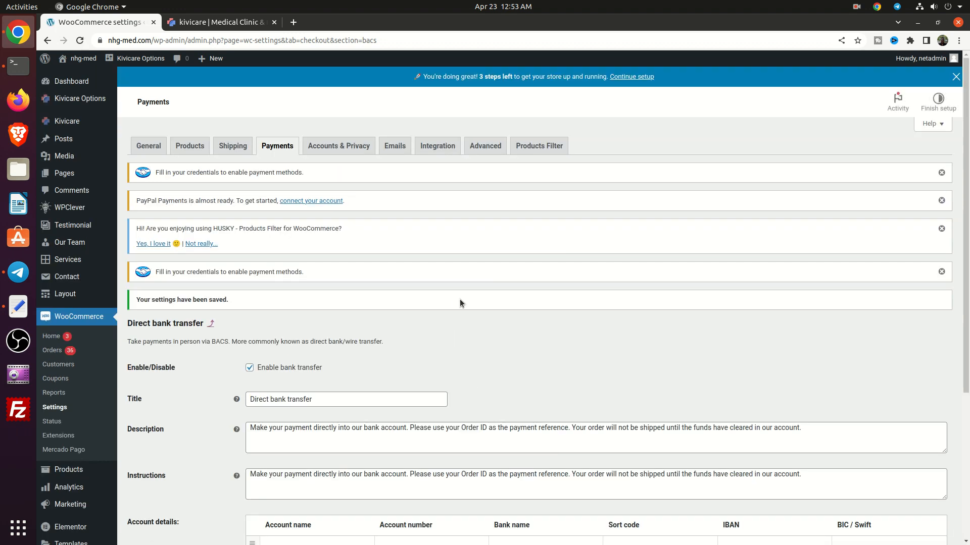
{"action": "scroll", "coordinate": [416, 278], "scroll_direction": "down", "scroll_amount": 4}
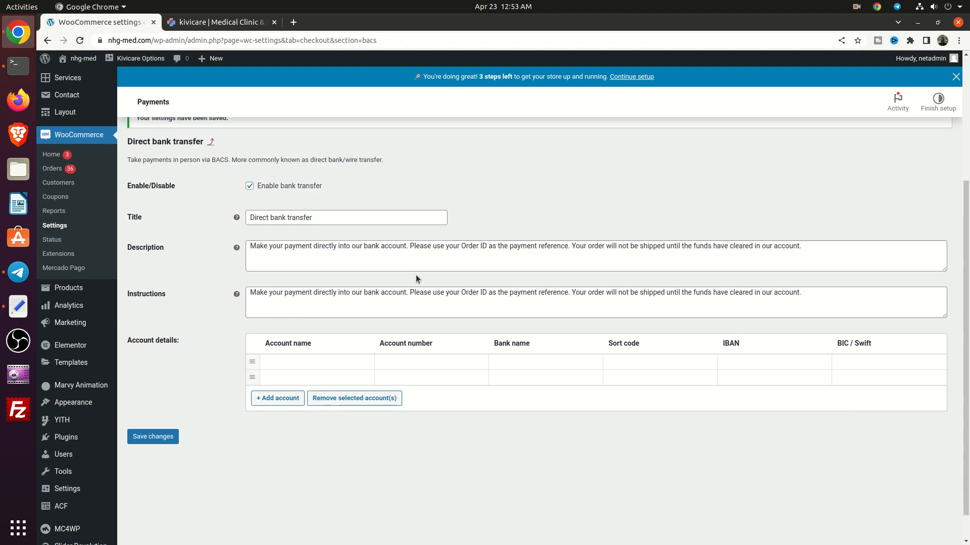
{"action": "scroll", "coordinate": [416, 279], "scroll_direction": "up", "scroll_amount": 4}
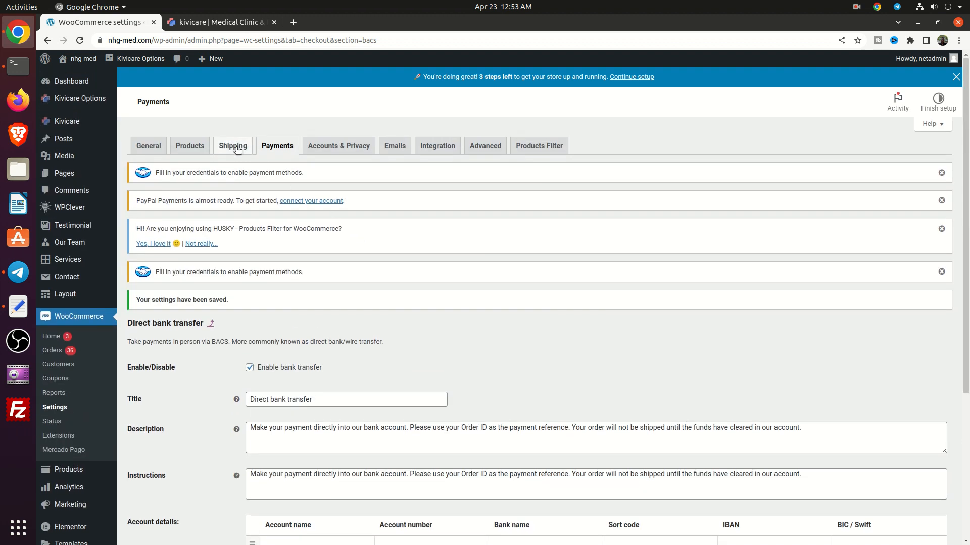
Step: Try to enable the Mercado Pago Checkout Pro and Customized Checkout – Debit and Credit payment methods
{"action": "left_click", "coordinate": [274, 147]}
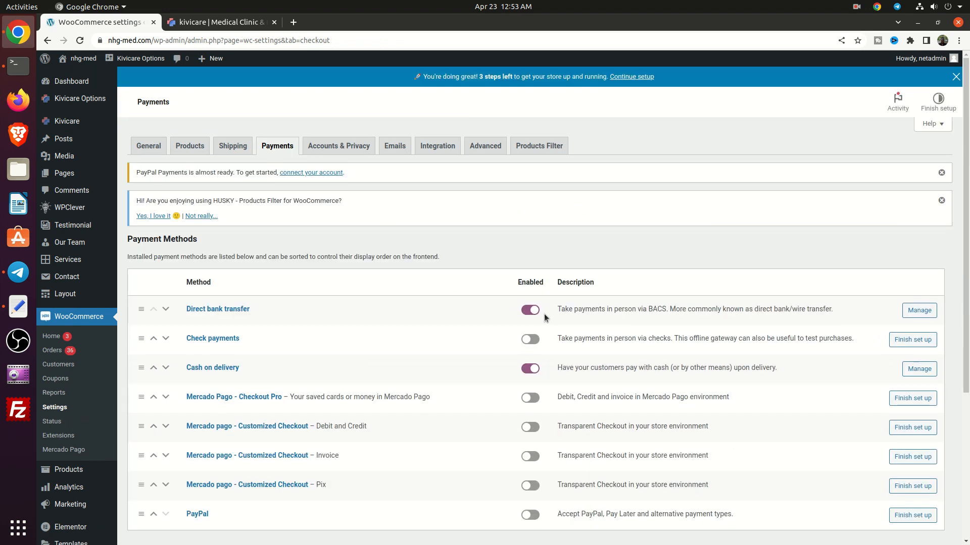
{"action": "left_click", "coordinate": [531, 398]}
{"action": "left_click", "coordinate": [530, 428]}
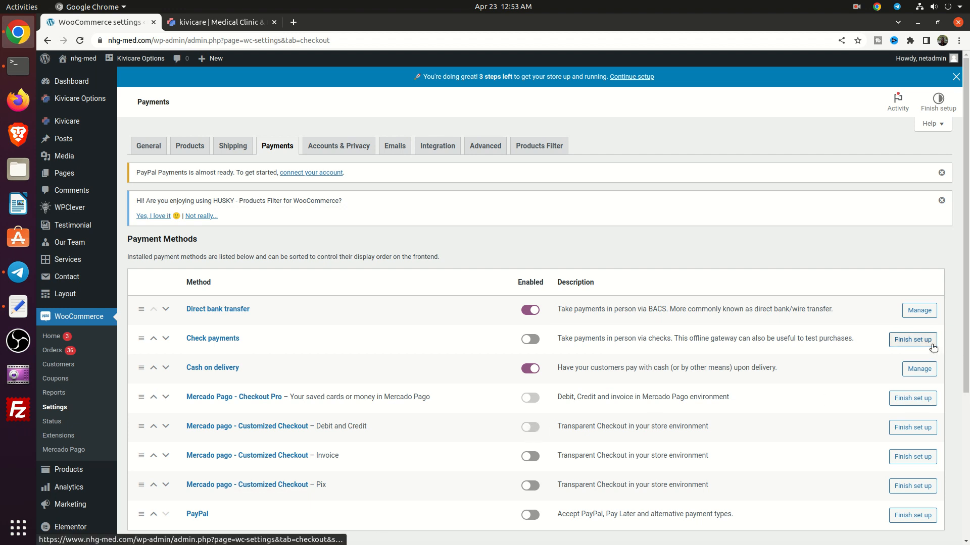
Step: Open the Check payments setup and enable check payments
{"action": "left_click", "coordinate": [914, 340]}
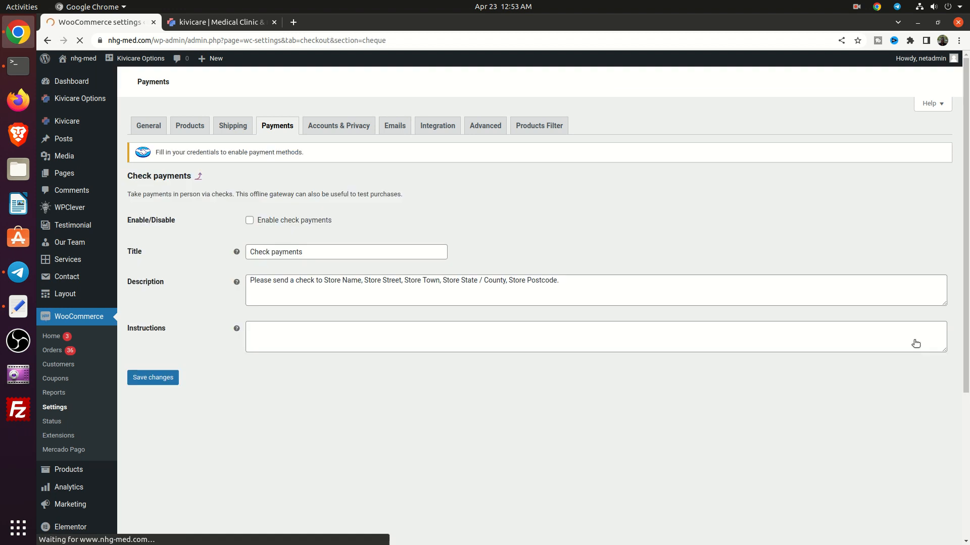
{"action": "left_click", "coordinate": [363, 378]}
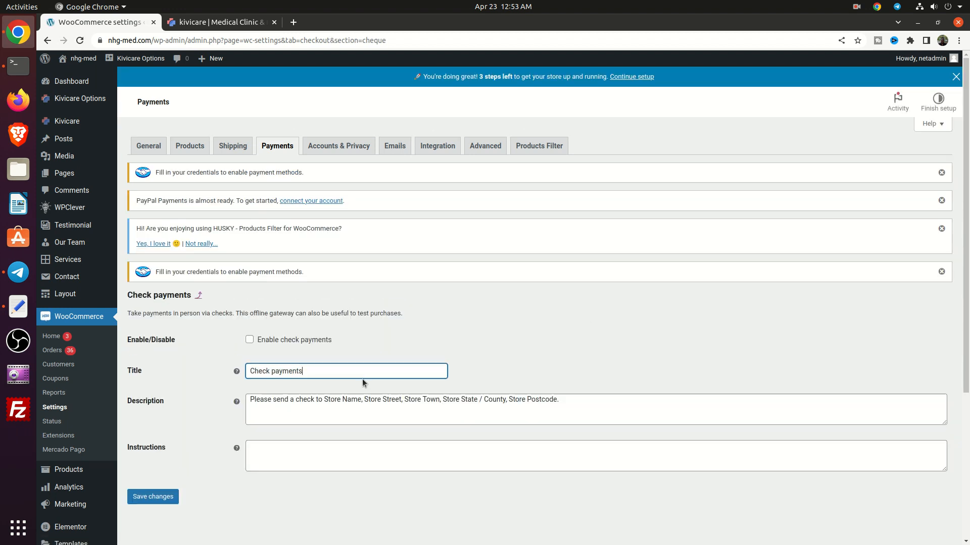
{"action": "left_click", "coordinate": [308, 343]}
Step: Copy the Check payments description text into its instructions and save the changes
{"action": "double_click", "coordinate": [349, 399]}
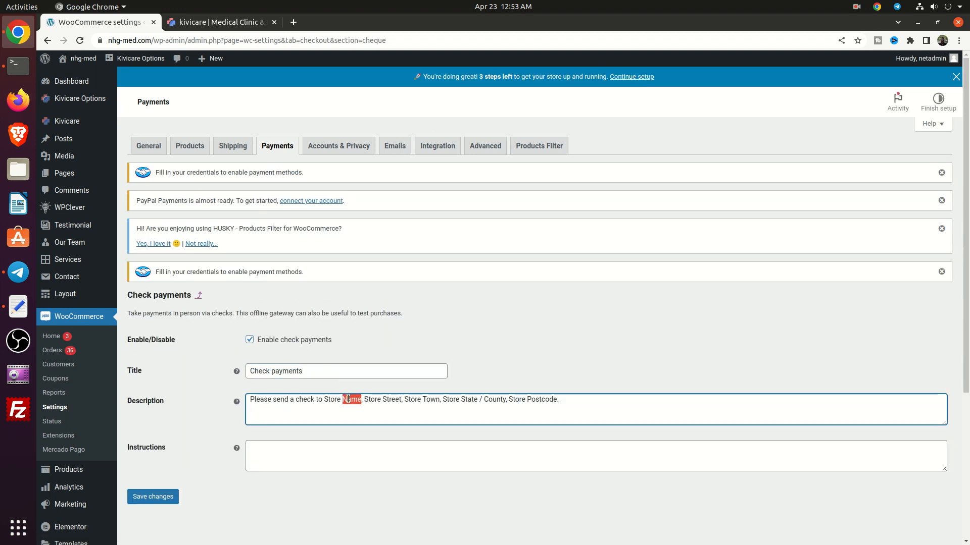
{"action": "triple_click", "coordinate": [349, 399]}
{"action": "right_click", "coordinate": [348, 399]}
{"action": "left_click", "coordinate": [384, 260]}
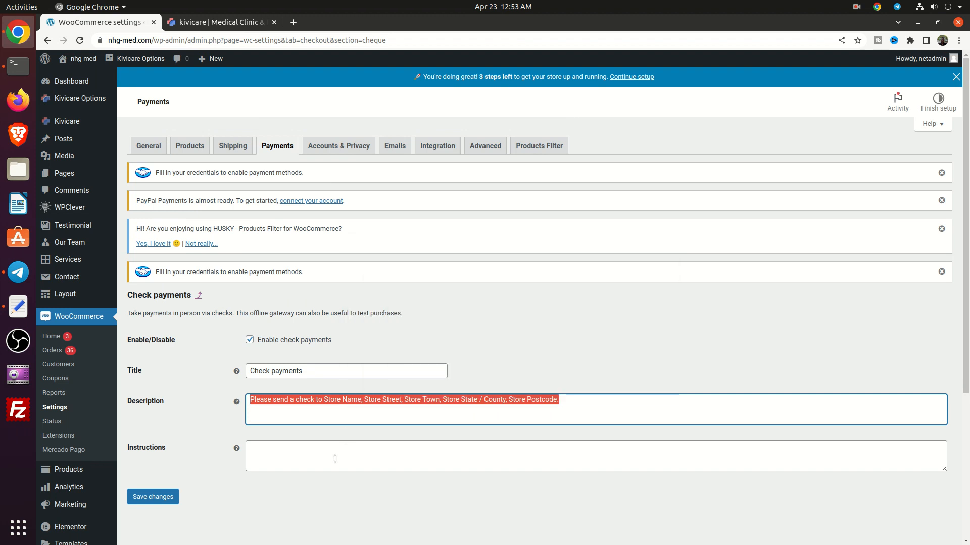
{"action": "right_click", "coordinate": [335, 459]}
{"action": "left_click", "coordinate": [356, 373]}
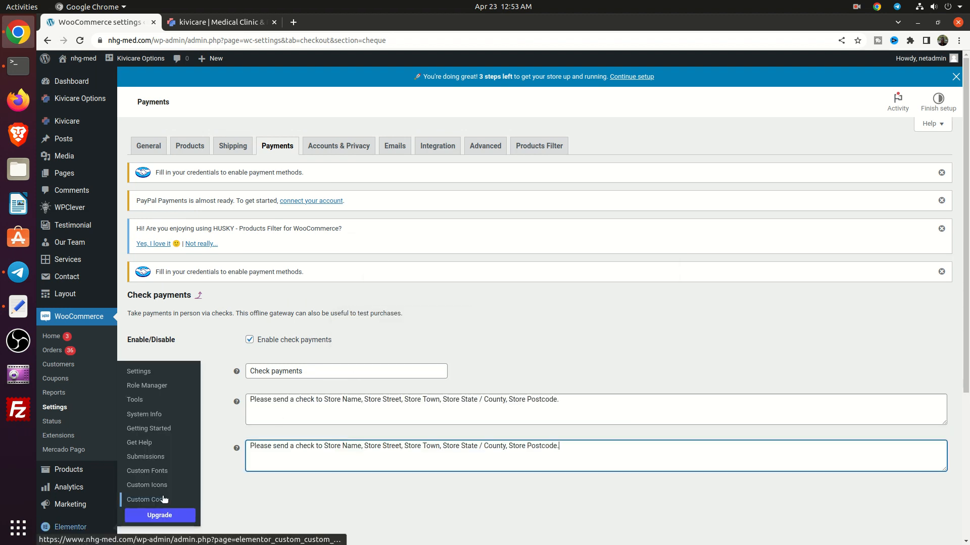
{"action": "left_click", "coordinate": [176, 497]}
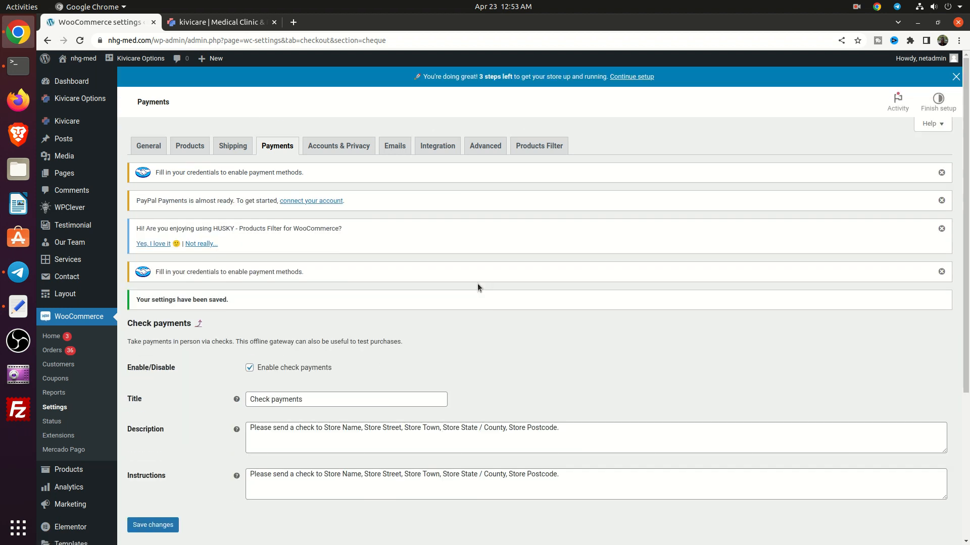
Step: Open the Mercado Pago Checkout Pro setup from the payment methods and proceed to entering its credentials
{"action": "left_click", "coordinate": [276, 154]}
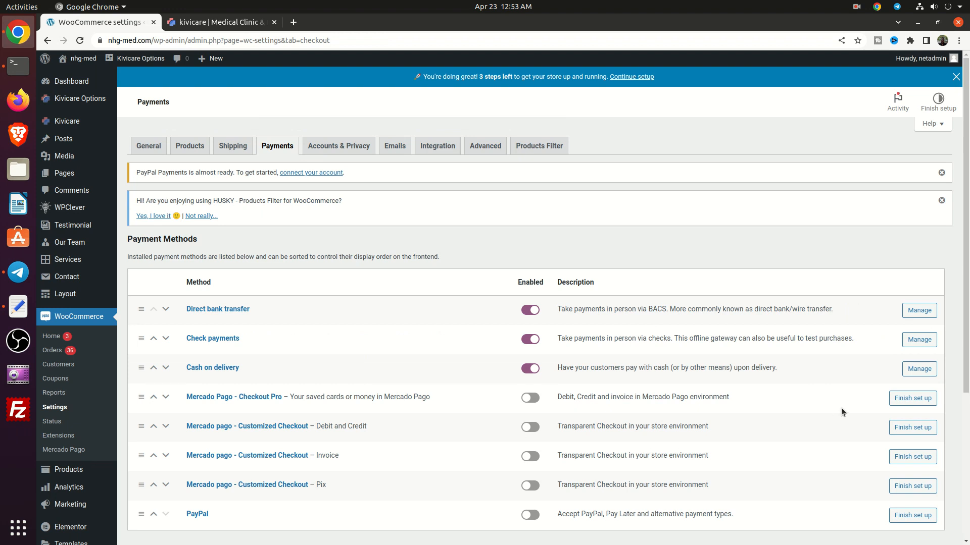
{"action": "left_click", "coordinate": [903, 399]}
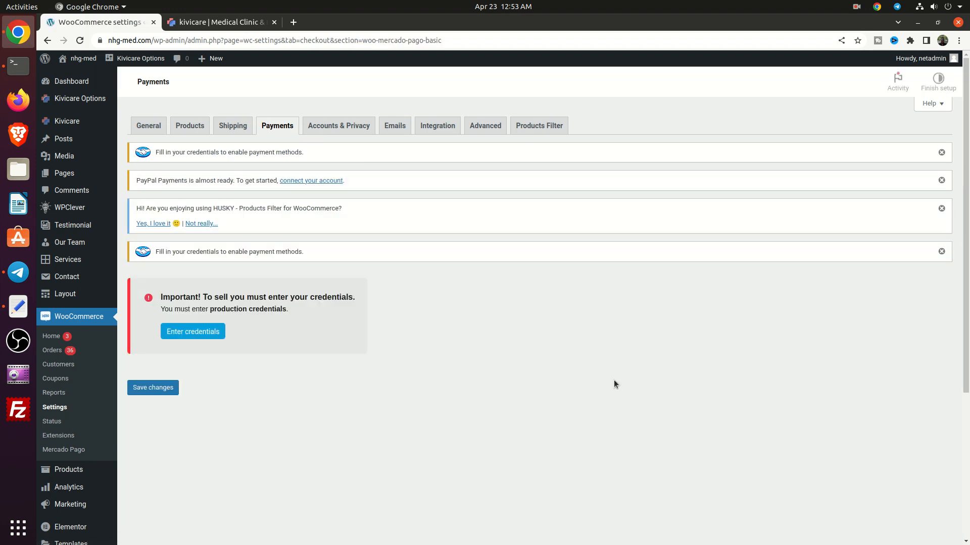
{"action": "left_click", "coordinate": [207, 353]}
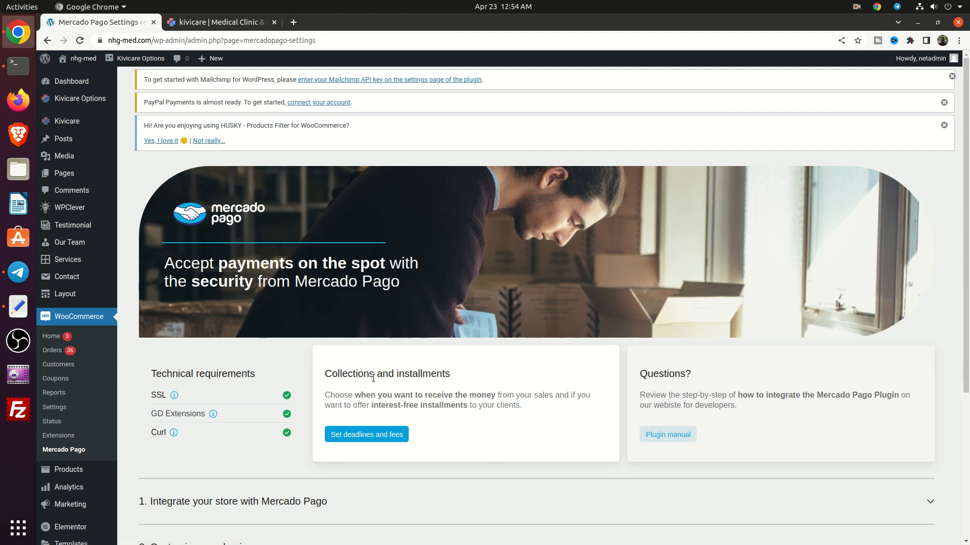
Step: Look over the Mercado Pago setup sections and open the configuration of deadlines and fees
{"action": "scroll", "coordinate": [373, 378], "scroll_direction": "down", "scroll_amount": 5}
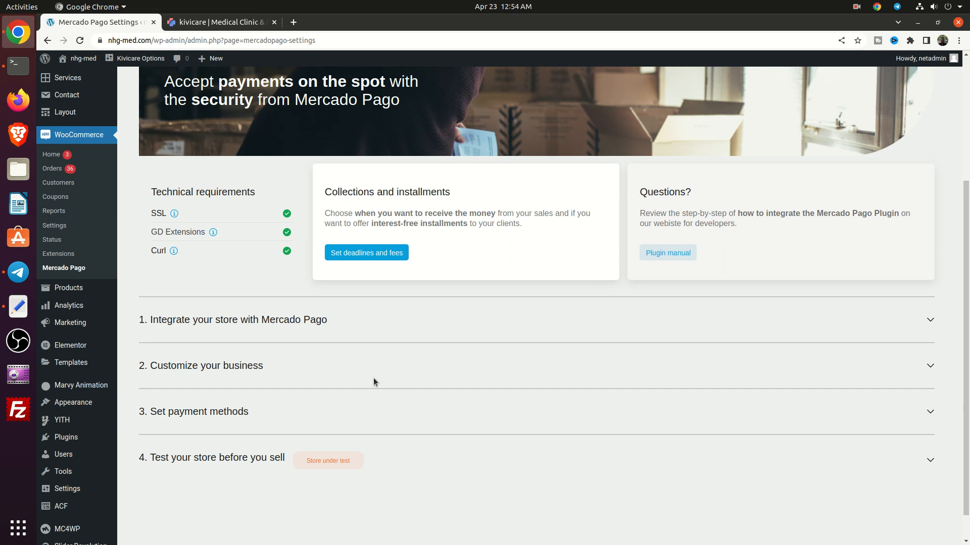
{"action": "scroll", "coordinate": [375, 378], "scroll_direction": "up", "scroll_amount": 3}
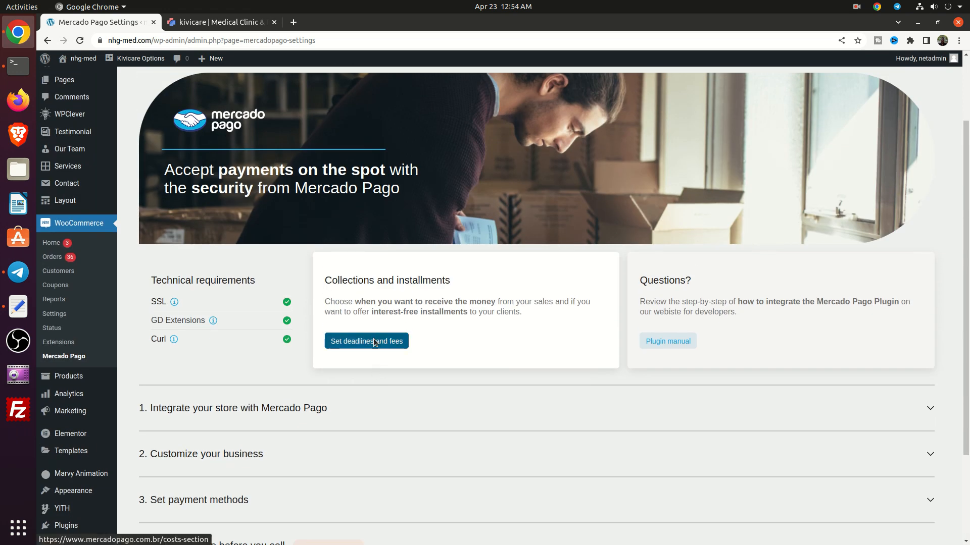
{"action": "left_click", "coordinate": [394, 344]}
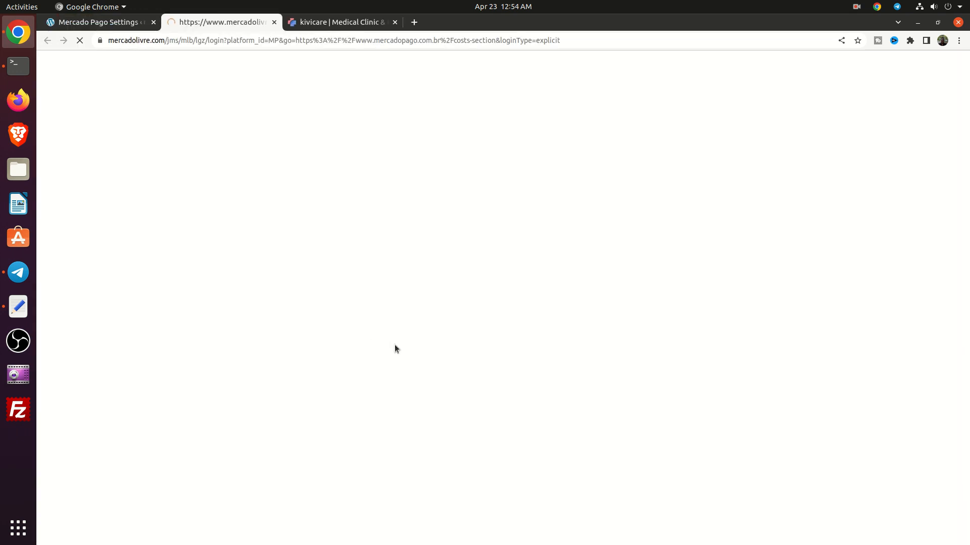